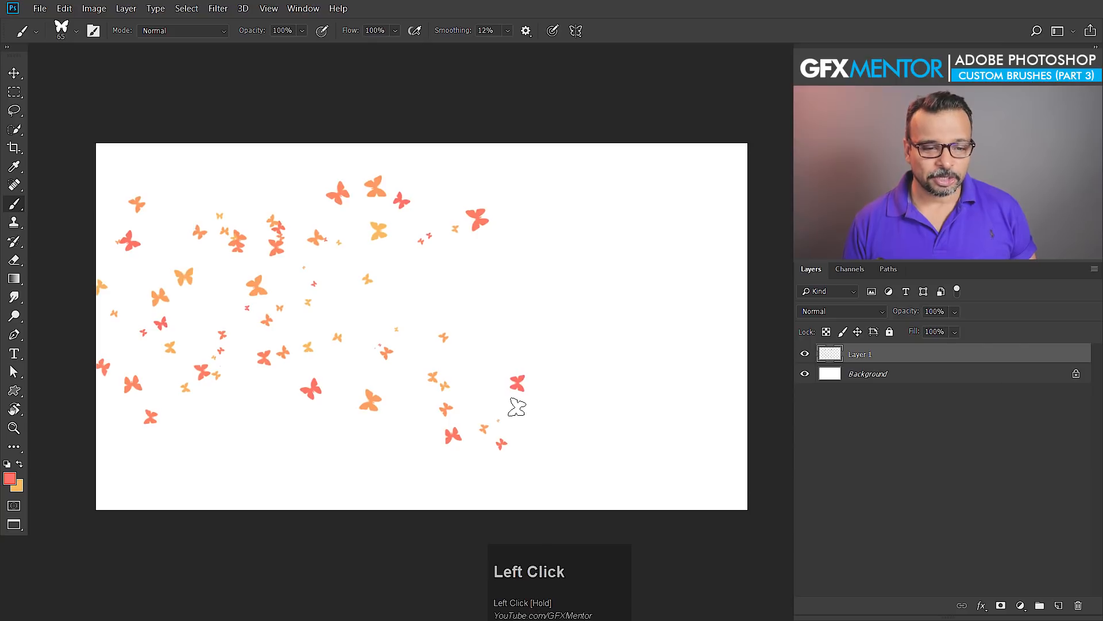
Stamp a single butterfly on the canvas, and open the Brush Settings, moved over the middle of the canvas
{"action": "left_click", "coordinate": [365, 253]}
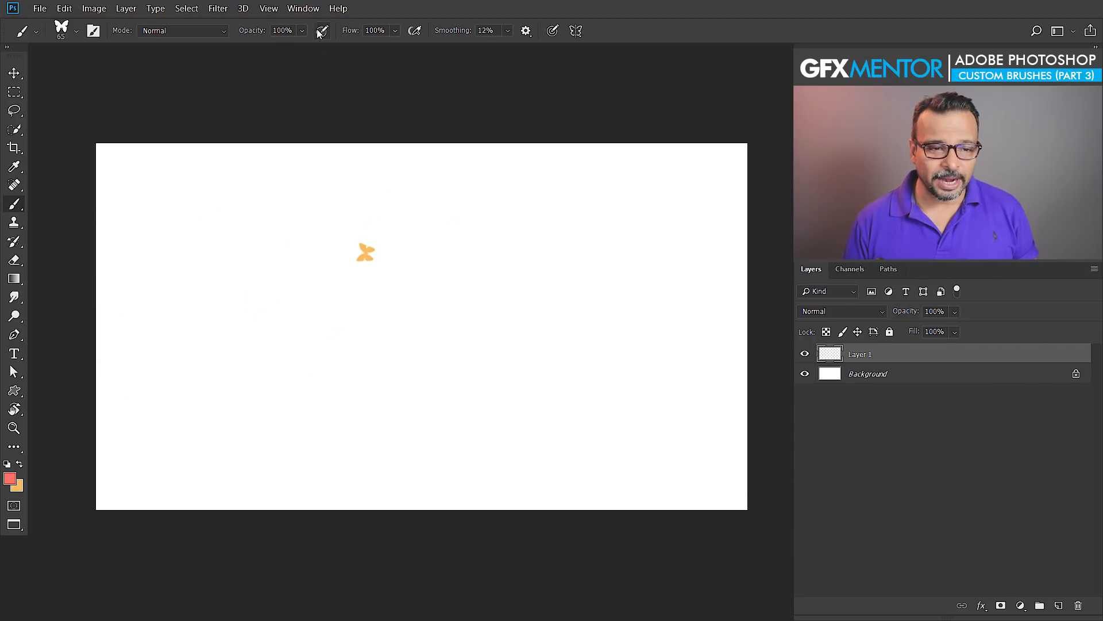
{"action": "left_click", "coordinate": [311, 10]}
{"action": "left_click", "coordinate": [337, 128]}
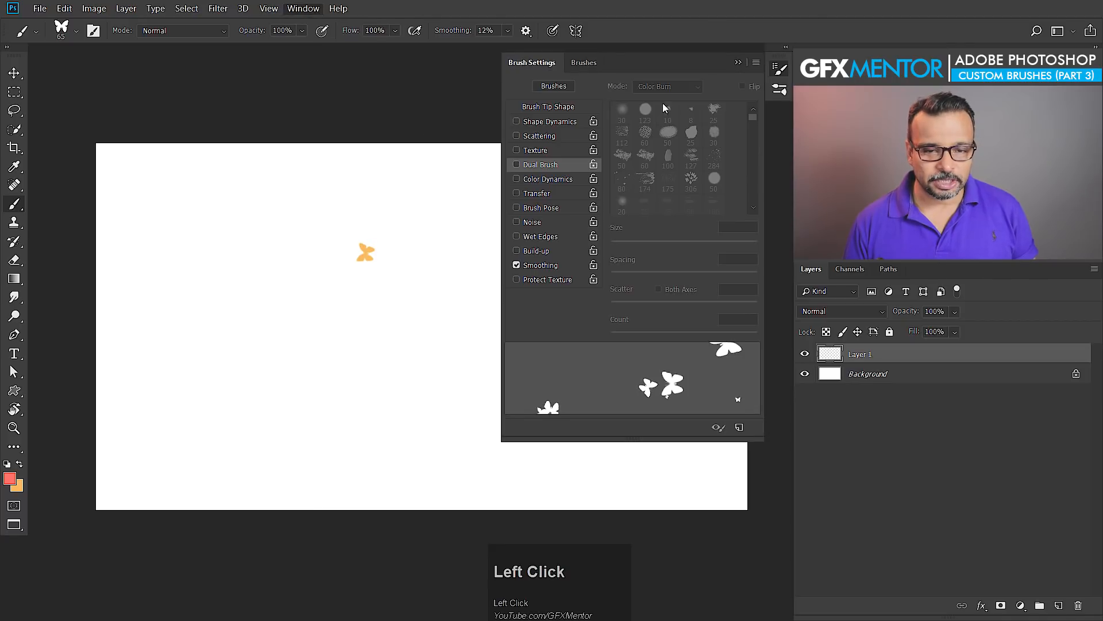
{"action": "mouse_move", "coordinate": [715, 54]}
{"action": "left_mouse_down"}
{"action": "mouse_move", "coordinate": [621, 161]}
{"action": "mouse_move", "coordinate": [601, 154]}
{"action": "left_mouse_up"}
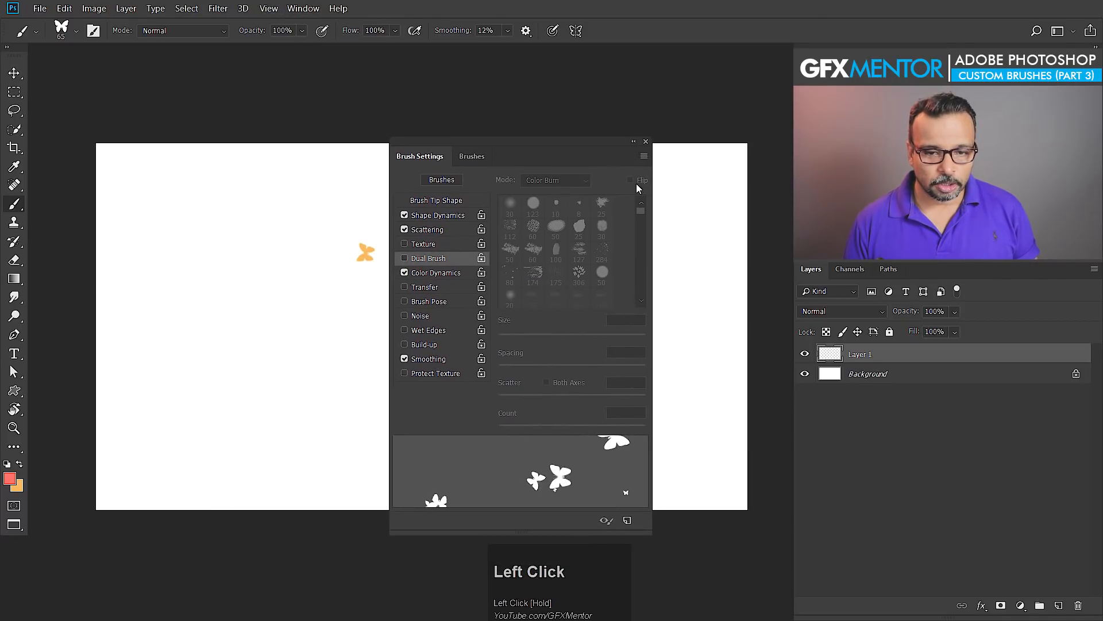
Enable Transfer for the butterfly brush, with Flow Jitter at 0% and the opacity control set to Off
{"action": "left_click", "coordinate": [425, 287]}
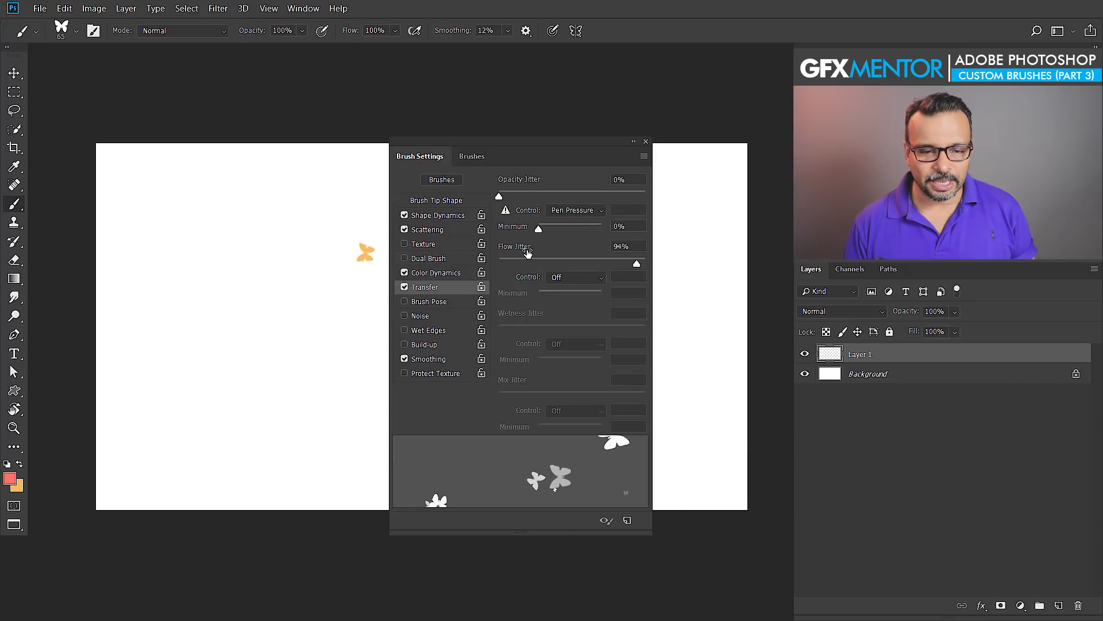
{"action": "left_click_drag", "start_coordinate": [636, 263], "coordinate": [499, 263]}
{"action": "left_click", "coordinate": [574, 210]}
{"action": "left_click", "coordinate": [574, 219]}
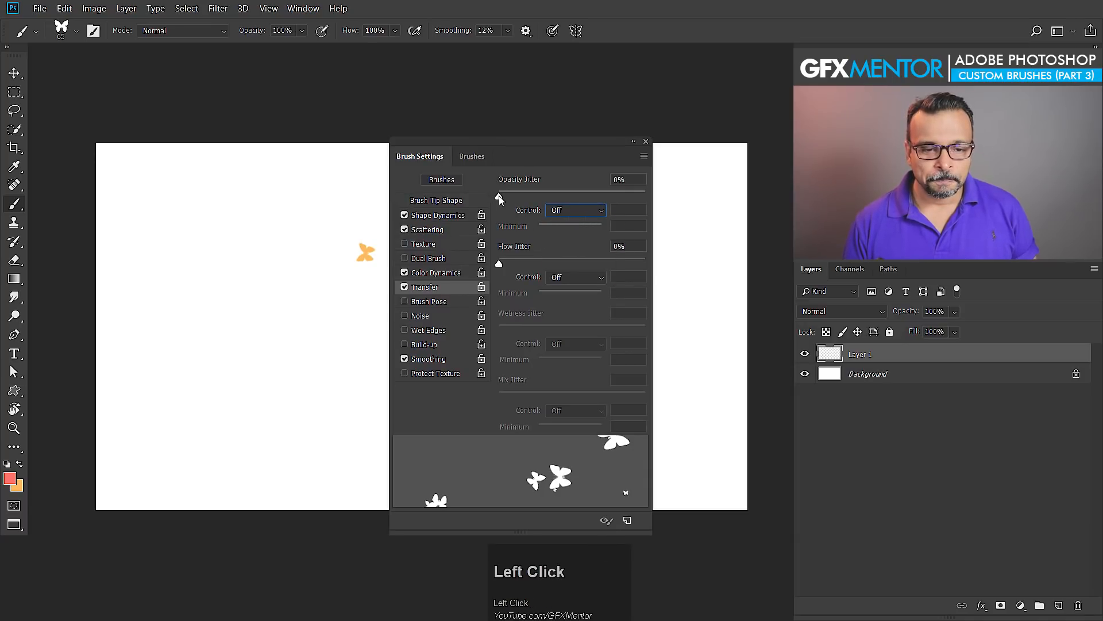
Raise the Transfer Opacity Jitter and Flow Jitter to 100%, painting scattered butterflies to test each setting
{"action": "left_click_drag", "start_coordinate": [500, 199], "coordinate": [655, 198]}
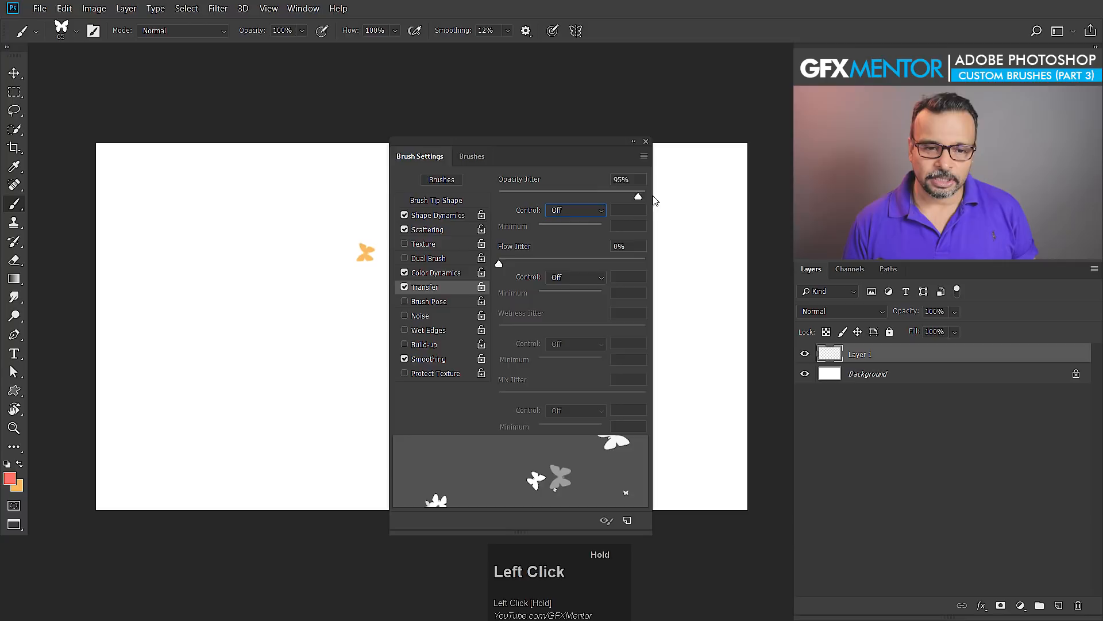
{"action": "mouse_move", "coordinate": [310, 256]}
{"action": "left_mouse_down"}
{"action": "mouse_move", "coordinate": [356, 222]}
{"action": "mouse_move", "coordinate": [243, 331]}
{"action": "mouse_move", "coordinate": [248, 225]}
{"action": "mouse_move", "coordinate": [296, 340]}
{"action": "mouse_move", "coordinate": [170, 358]}
{"action": "mouse_move", "coordinate": [244, 281]}
{"action": "mouse_move", "coordinate": [294, 339]}
{"action": "left_mouse_up"}
{"action": "left_click_drag", "start_coordinate": [499, 266], "coordinate": [673, 268]}
{"action": "mouse_move", "coordinate": [179, 323]}
{"action": "left_mouse_down"}
{"action": "mouse_move", "coordinate": [245, 248]}
{"action": "mouse_move", "coordinate": [256, 403]}
{"action": "mouse_move", "coordinate": [204, 302]}
{"action": "mouse_move", "coordinate": [247, 405]}
{"action": "mouse_move", "coordinate": [238, 273]}
{"action": "mouse_move", "coordinate": [344, 366]}
{"action": "left_mouse_up"}
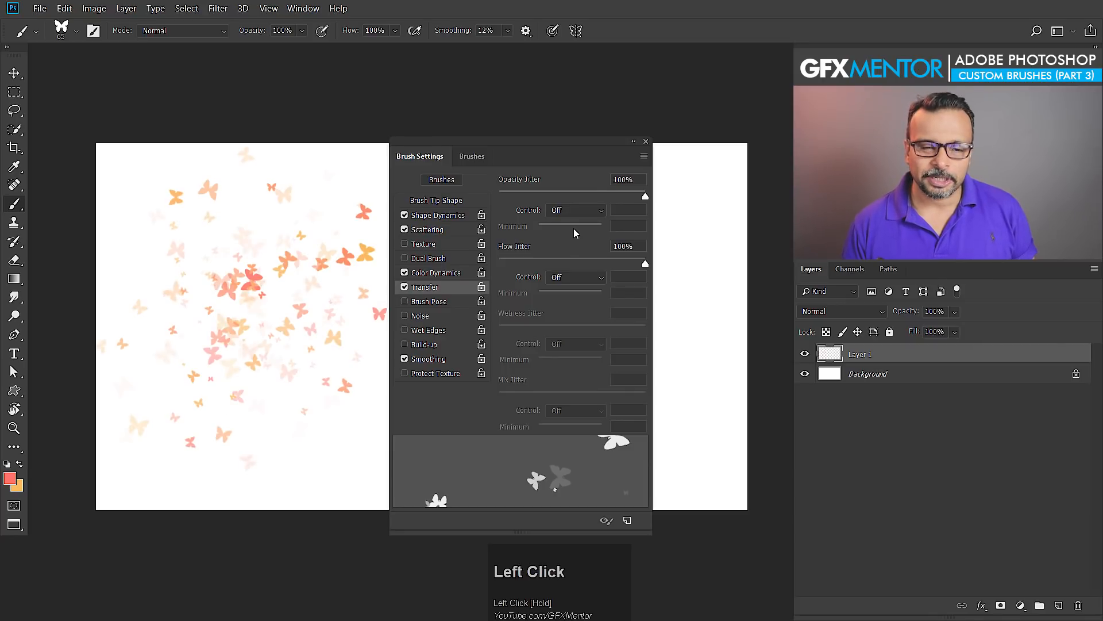
Reset Flow Jitter and Opacity Jitter to 0%, and switch Brush Pose on and off to view its options
{"action": "left_click_drag", "start_coordinate": [645, 263], "coordinate": [430, 257]}
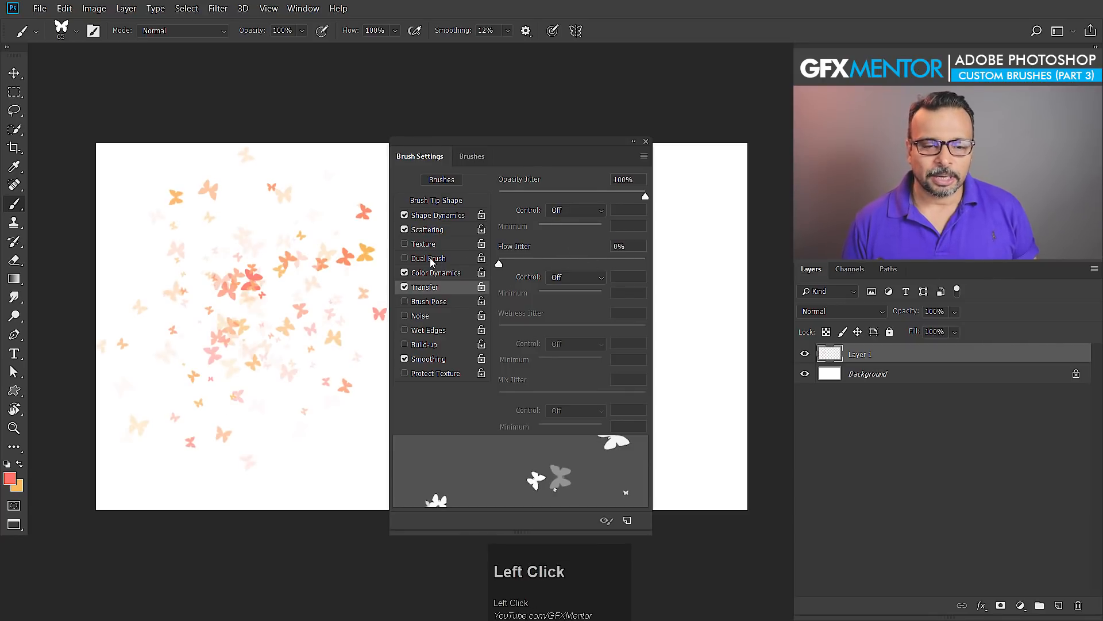
{"action": "left_click_drag", "start_coordinate": [554, 191], "coordinate": [461, 191]}
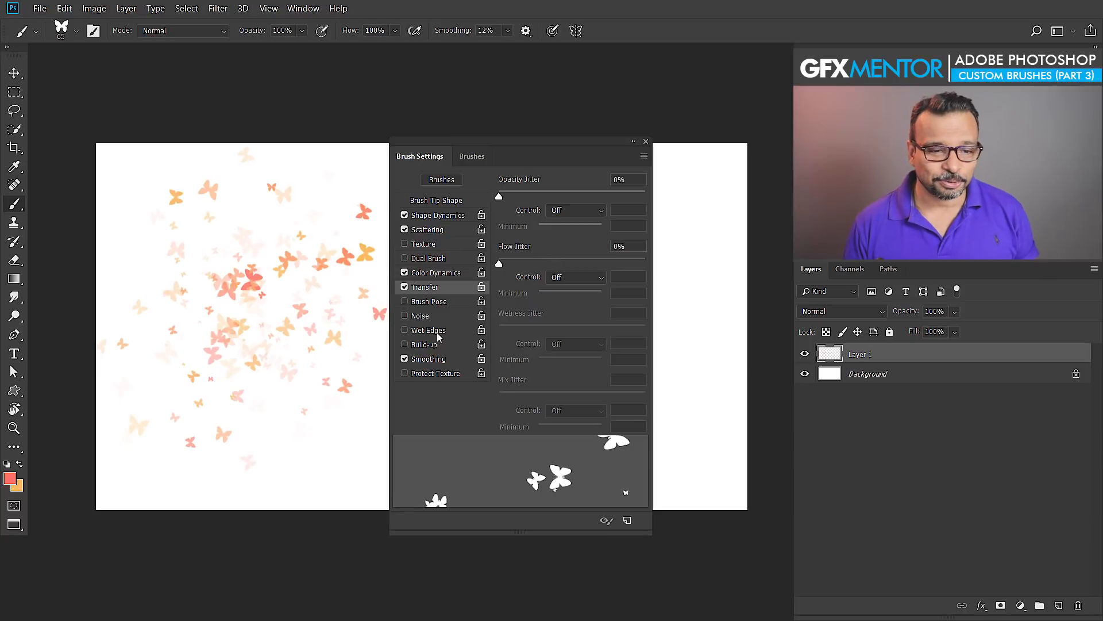
{"action": "left_click", "coordinate": [430, 301]}
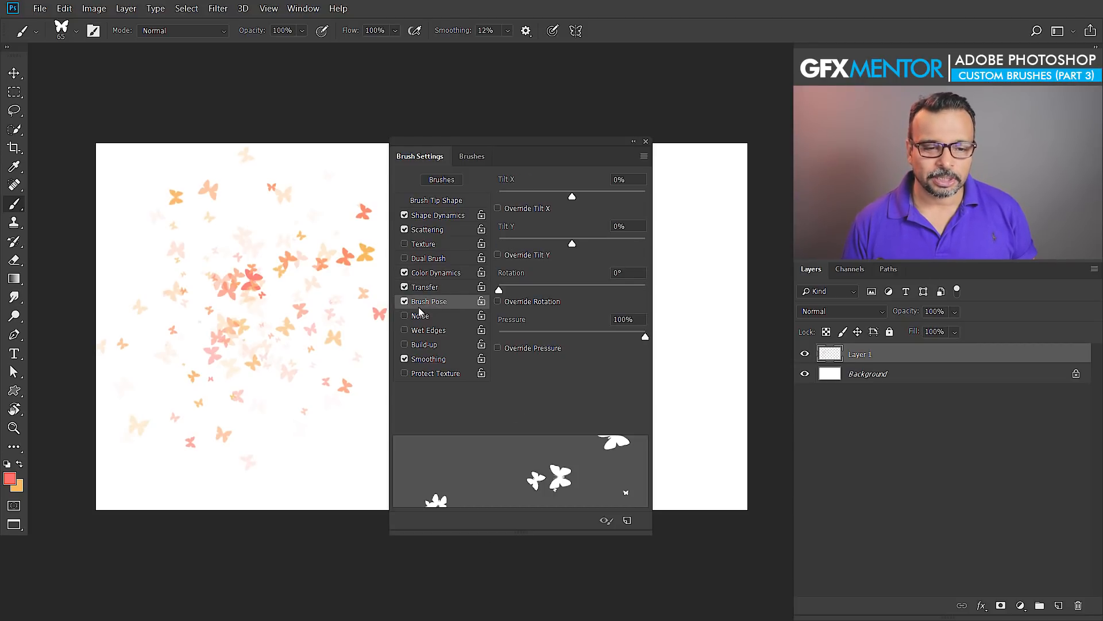
{"action": "left_click", "coordinate": [404, 301]}
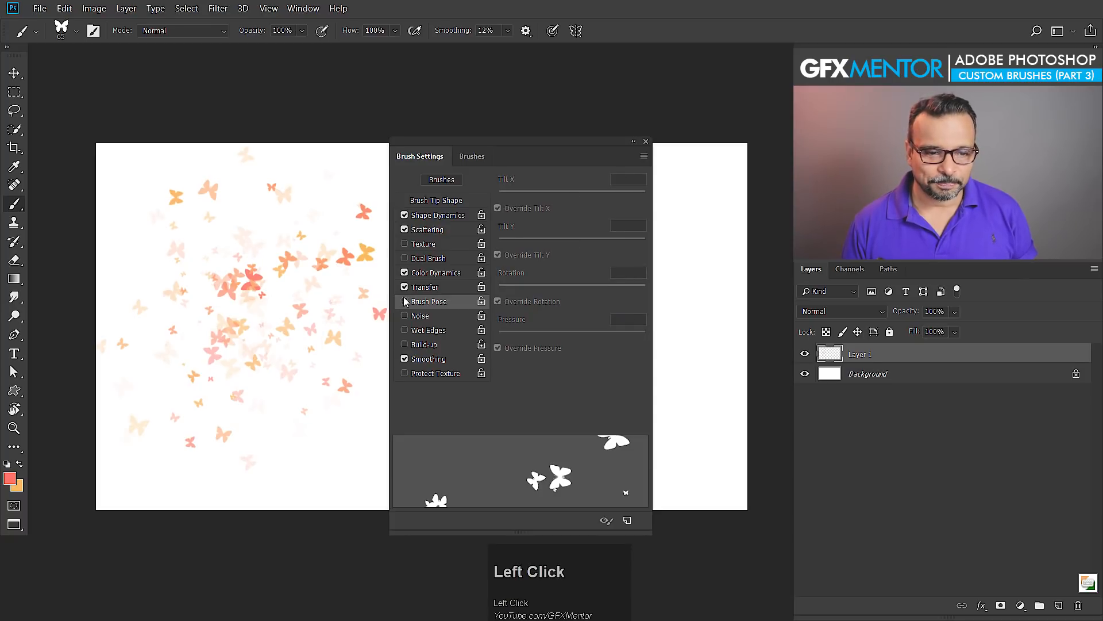
Enable Texture for the butterfly brush and choose the wavy black-and-white pattern
{"action": "left_click", "coordinate": [423, 246]}
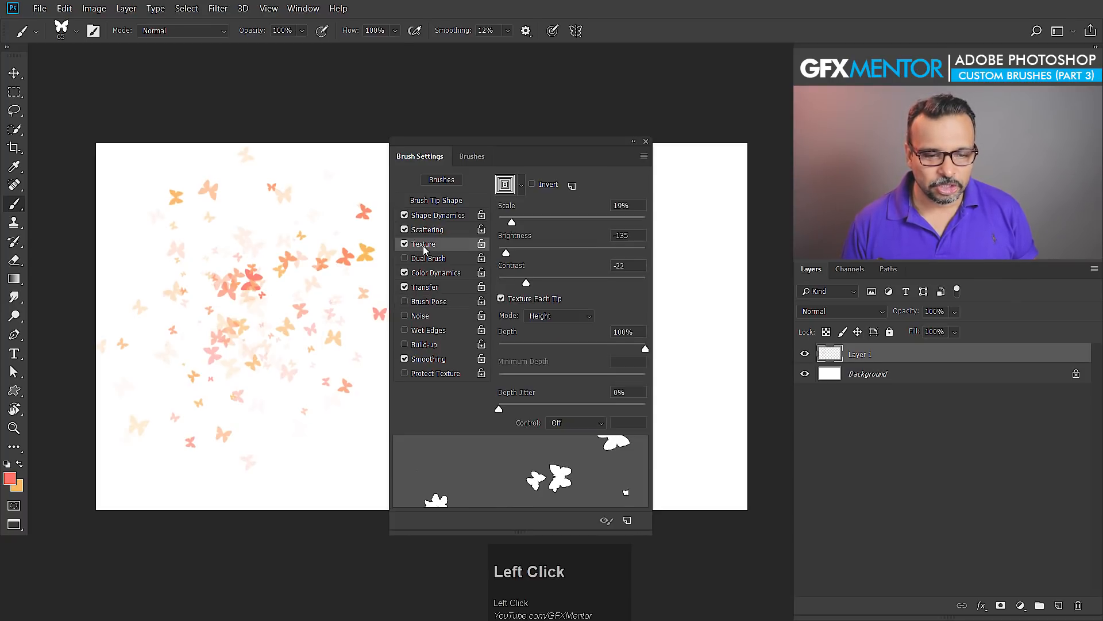
{"action": "left_click", "coordinate": [522, 185]}
{"action": "left_click", "coordinate": [547, 243]}
{"action": "mouse_move", "coordinate": [313, 448]}
{"action": "left_mouse_down"}
{"action": "mouse_move", "coordinate": [339, 454]}
{"action": "mouse_move", "coordinate": [236, 429]}
{"action": "mouse_move", "coordinate": [408, 450]}
{"action": "left_mouse_up"}
{"action": "key", "text": "space"}
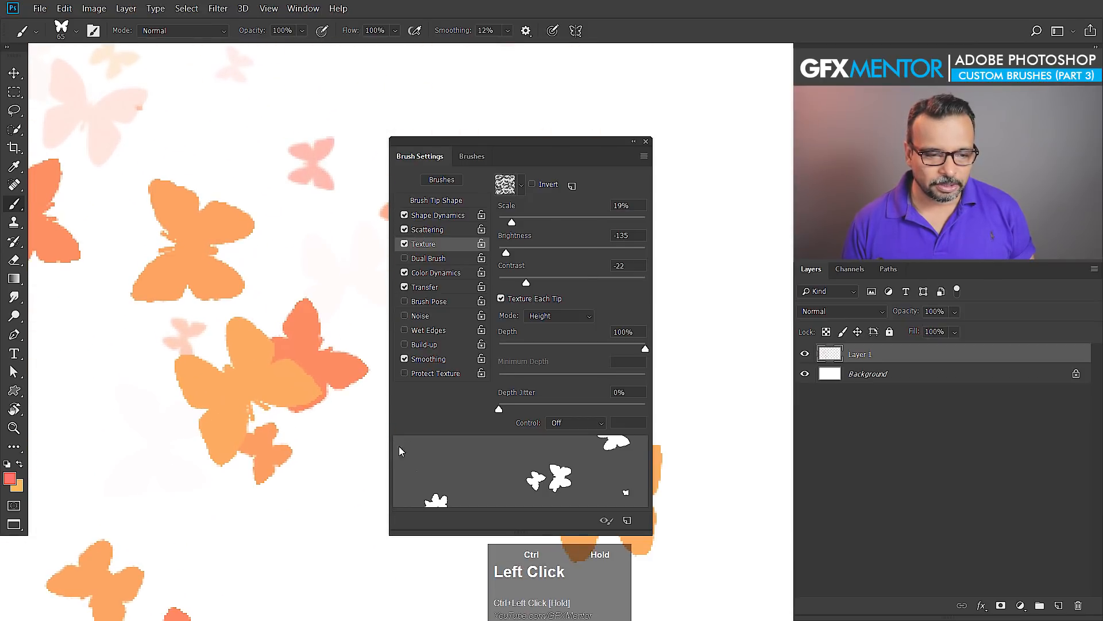
{"action": "left_click", "coordinate": [522, 185]}
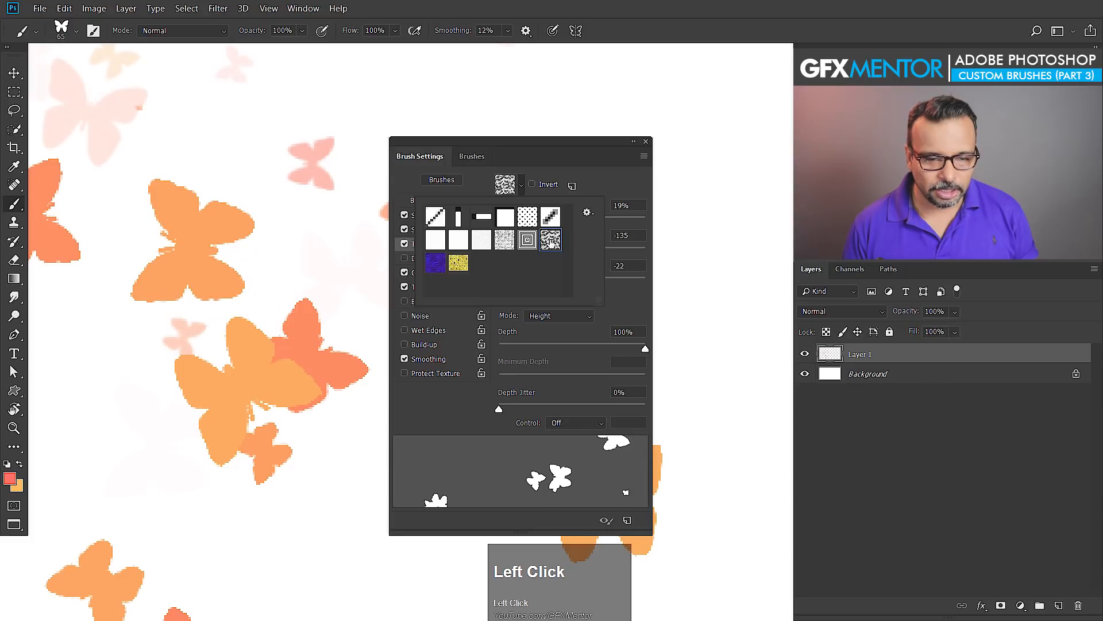
{"action": "left_click", "coordinate": [617, 290]}
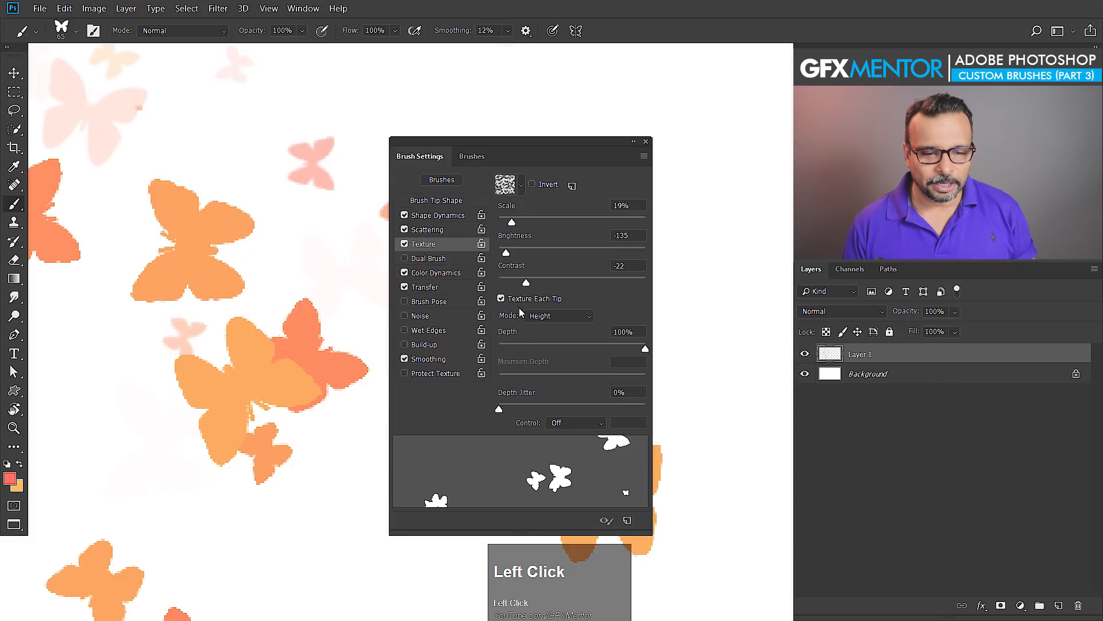
Set the texture mode to Multiply and paint a test stroke of textured butterflies
{"action": "left_click", "coordinate": [560, 316]}
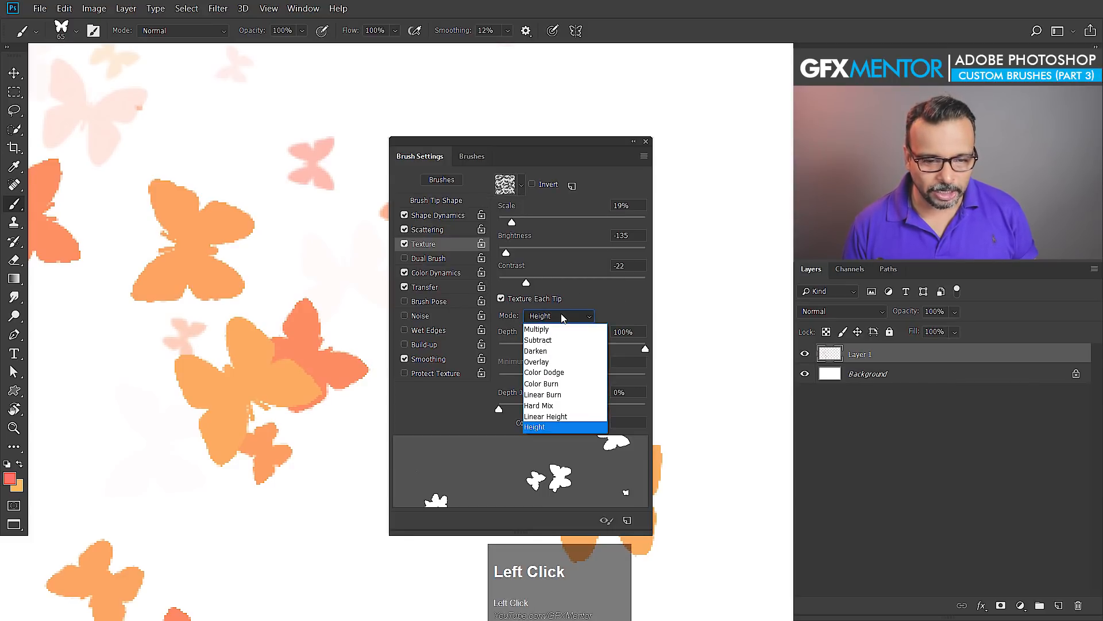
{"action": "left_click", "coordinate": [555, 331]}
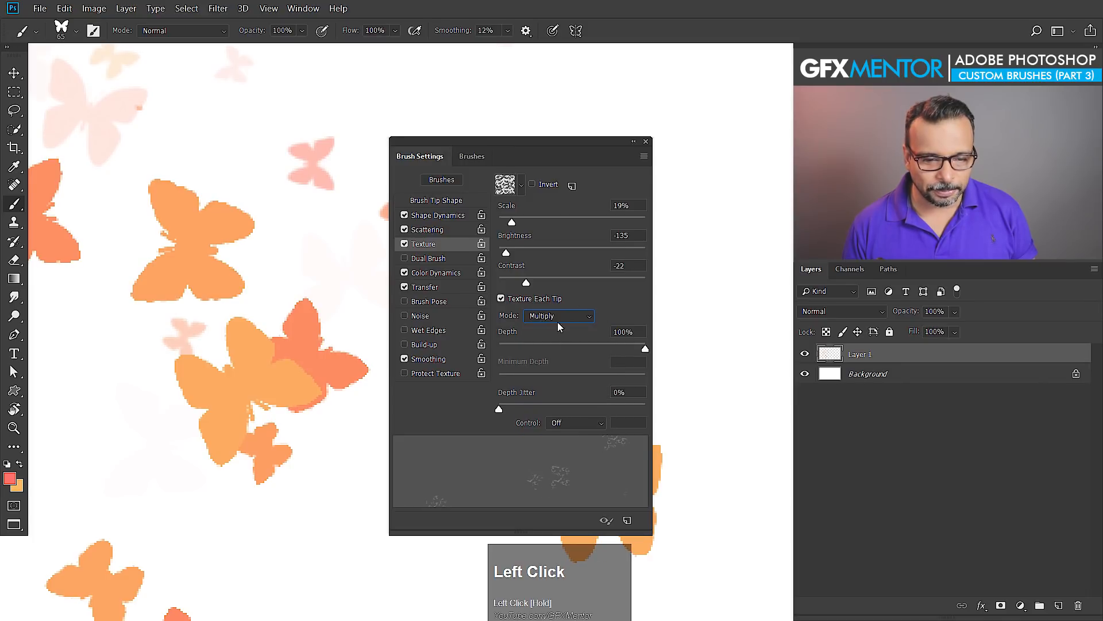
{"action": "left_click_drag", "start_coordinate": [690, 105], "coordinate": [652, 314]}
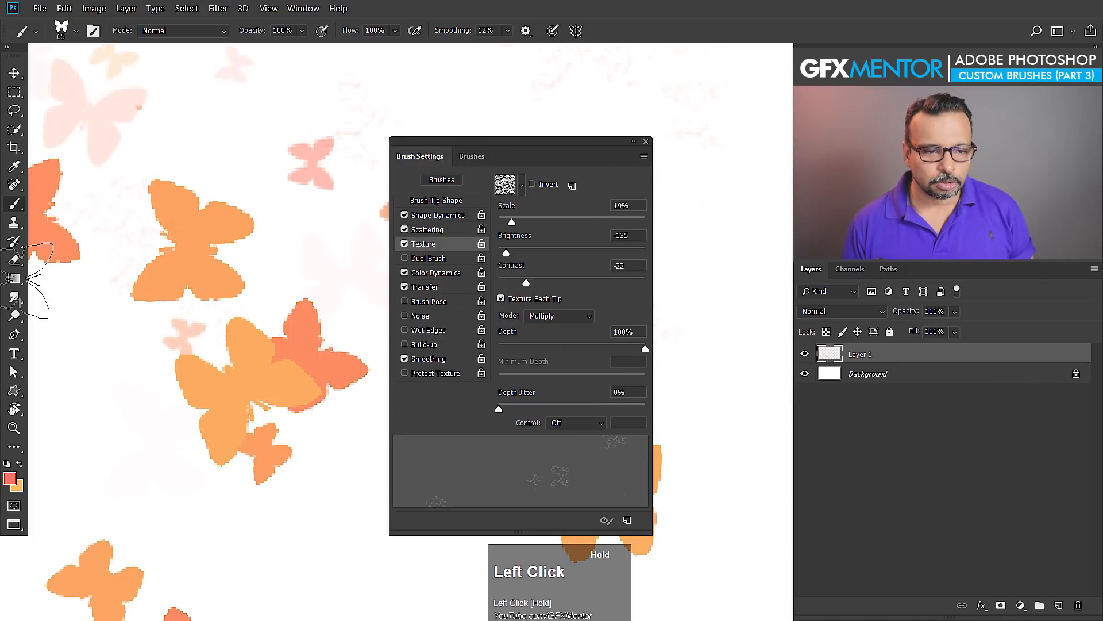
Change the texture to the concentric squares pattern and paint more test butterflies with it
{"action": "left_click", "coordinate": [521, 185]}
{"action": "left_click", "coordinate": [528, 240]}
{"action": "left_click_drag", "start_coordinate": [409, 557], "coordinate": [409, 557]}
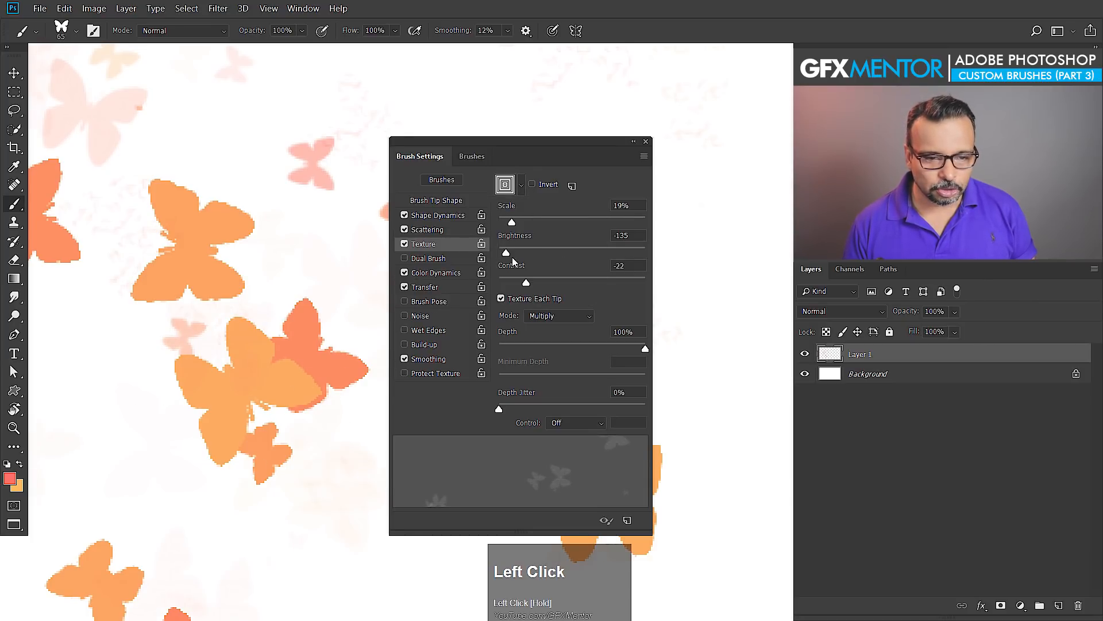
Set the texture's brightness to -66 and contrast to 28, and paint butterflies to test the result
{"action": "left_click_drag", "start_coordinate": [507, 253], "coordinate": [580, 287]}
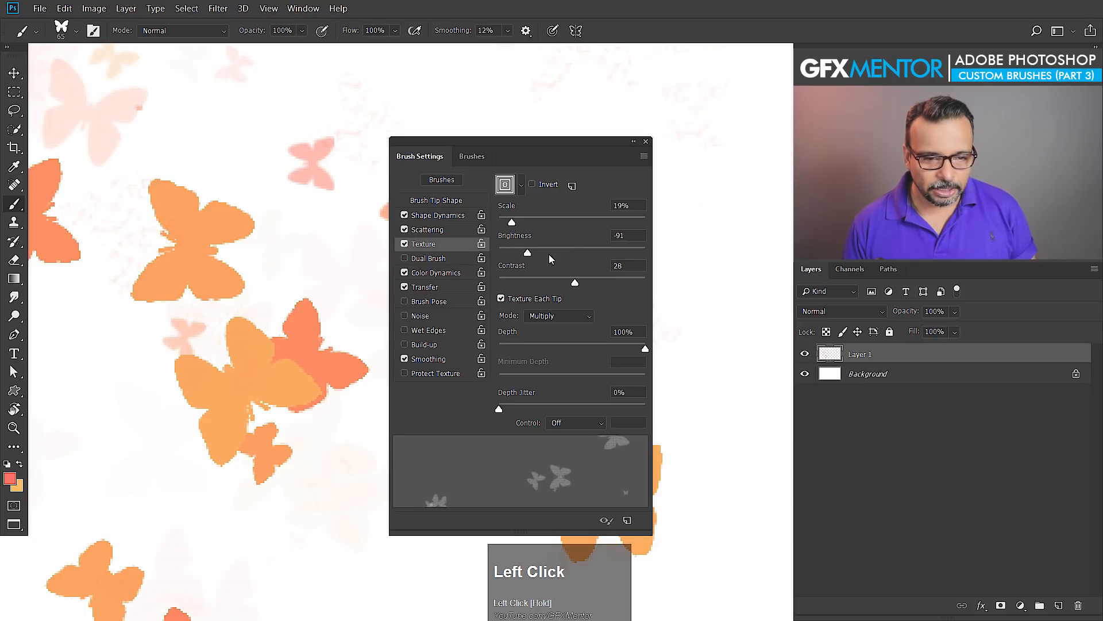
{"action": "left_click_drag", "start_coordinate": [527, 253], "coordinate": [540, 253]}
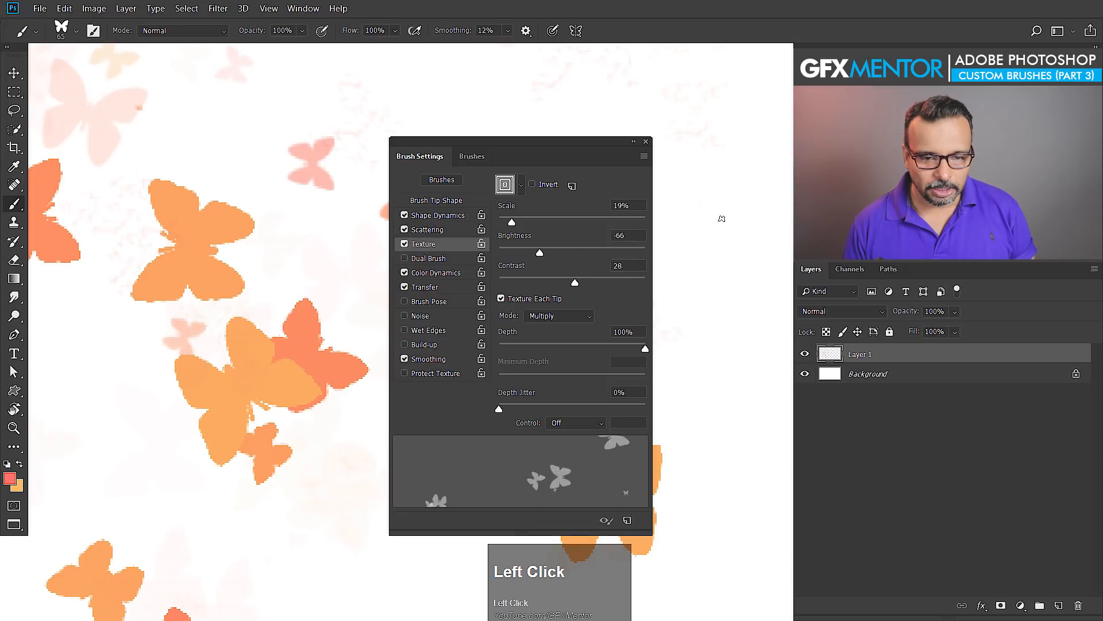
{"action": "left_click_drag", "start_coordinate": [721, 217], "coordinate": [727, 199]}
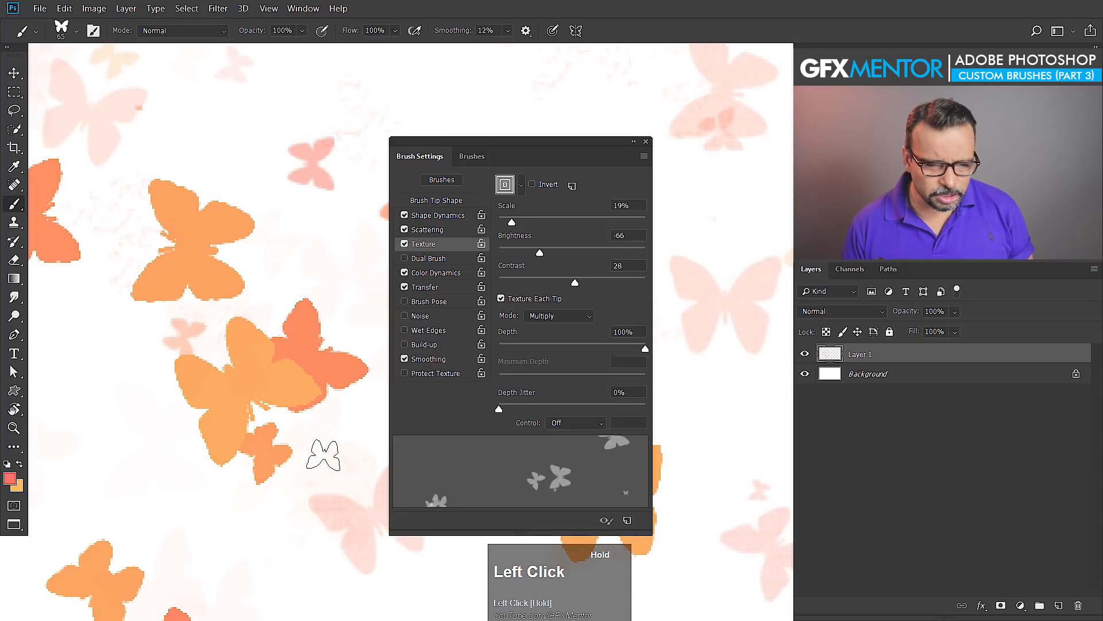
Switch the brush to the Soft Round preset from the General Brushes group
{"action": "left_click_drag", "start_coordinate": [290, 502], "coordinate": [330, 502]}
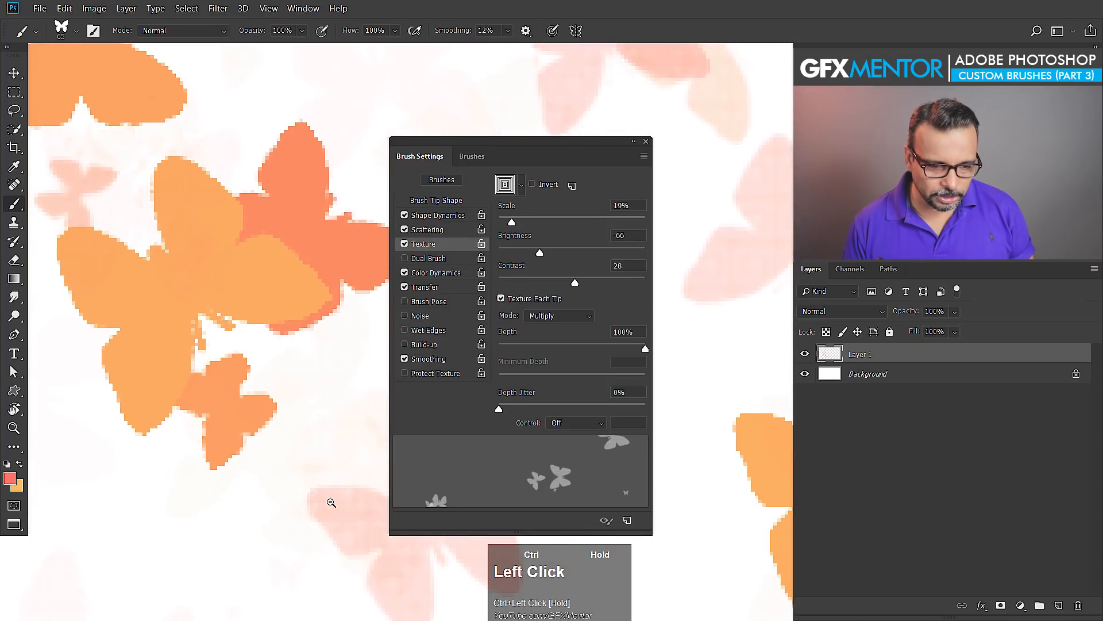
{"action": "left_click_drag", "start_coordinate": [356, 262], "coordinate": [224, 301]}
{"action": "left_click_drag", "start_coordinate": [289, 174], "coordinate": [203, 302]}
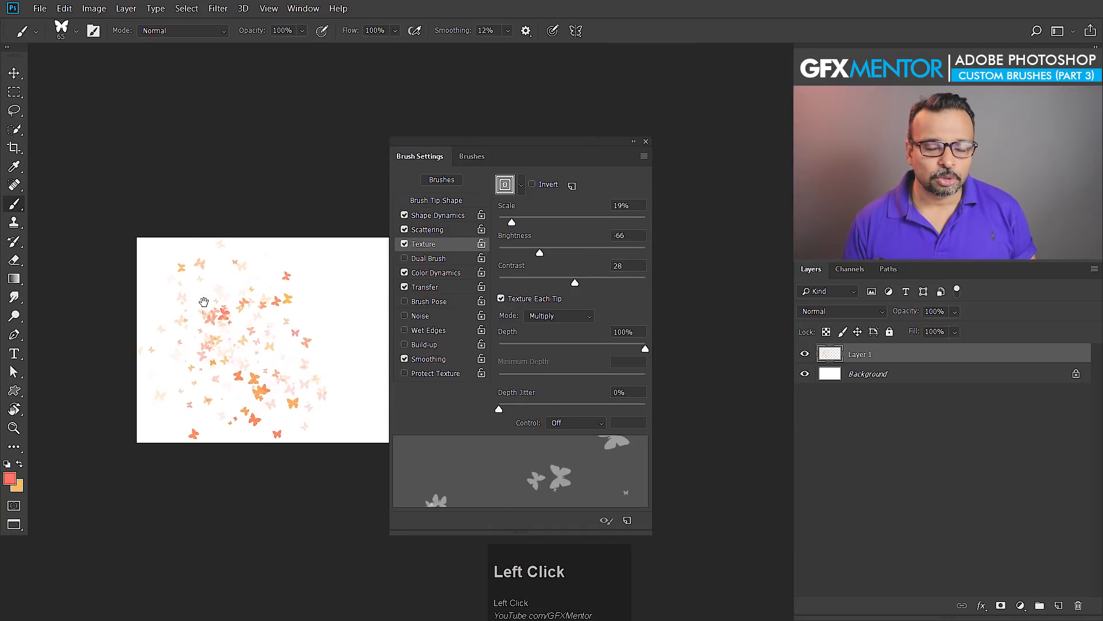
{"action": "right_click", "coordinate": [270, 260]}
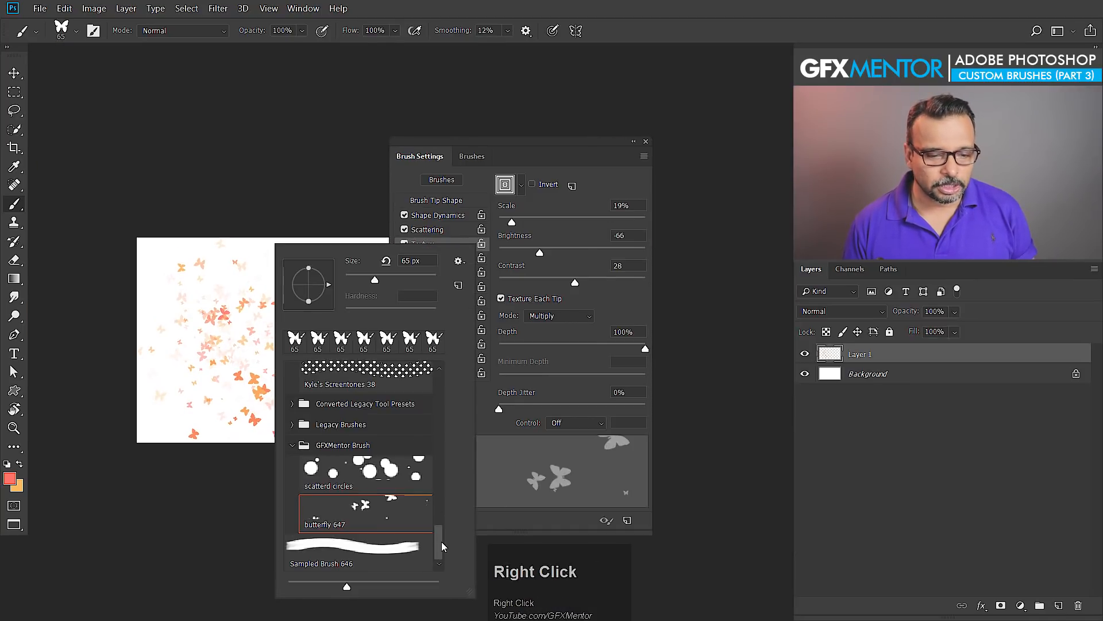
{"action": "left_click_drag", "start_coordinate": [442, 546], "coordinate": [452, 323]}
{"action": "left_click", "coordinate": [375, 393]}
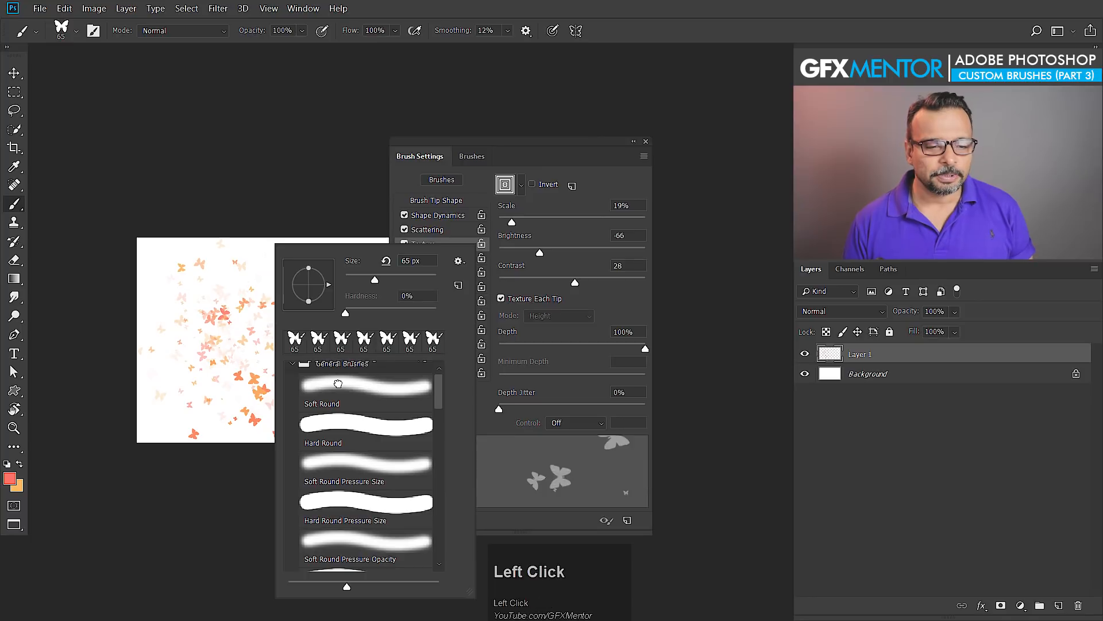
Clear everything on Layer 1 and paint a looping coral stroke with the plain soft brush
{"action": "key", "text": "ctrl+a"}
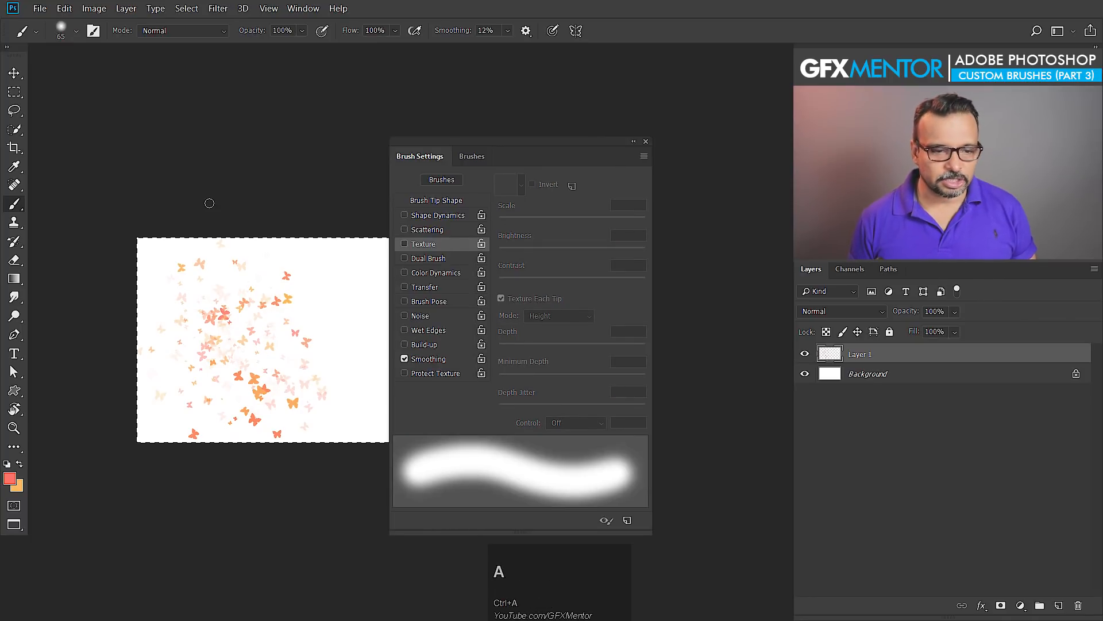
{"action": "key", "text": "Delete"}
{"action": "key", "text": "ctrl+plus"}
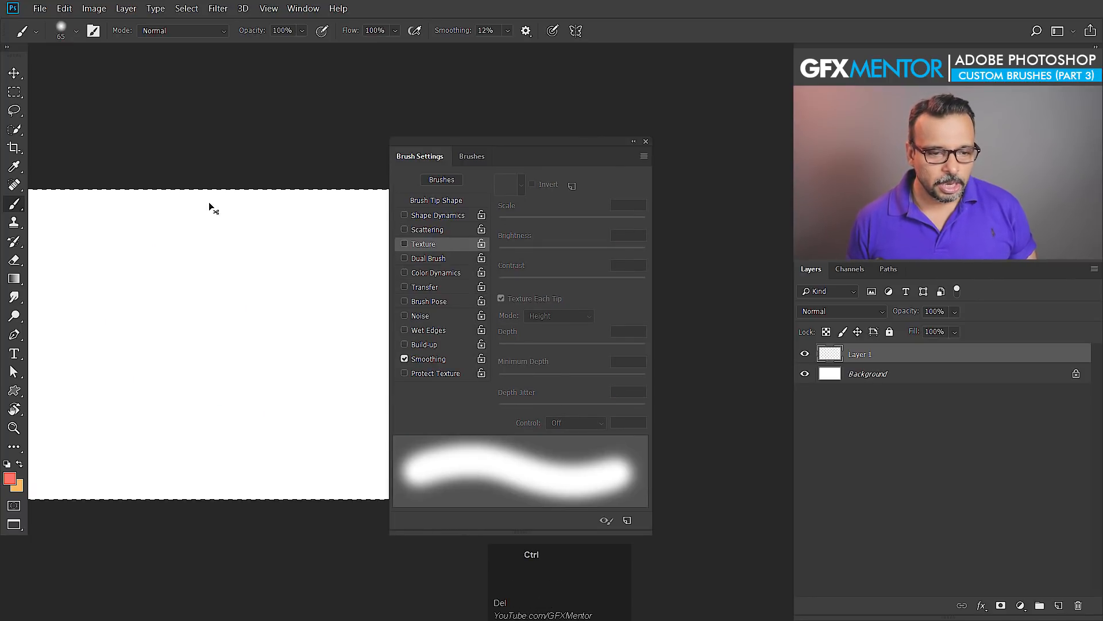
{"action": "key", "text": "ctrl+plus"}
{"action": "left_click_drag", "start_coordinate": [131, 283], "coordinate": [147, 202]}
{"action": "mouse_move", "coordinate": [233, 213]}
{"action": "left_mouse_down"}
{"action": "mouse_move", "coordinate": [125, 403]}
{"action": "mouse_move", "coordinate": [182, 347]}
{"action": "mouse_move", "coordinate": [350, 409]}
{"action": "left_mouse_up"}
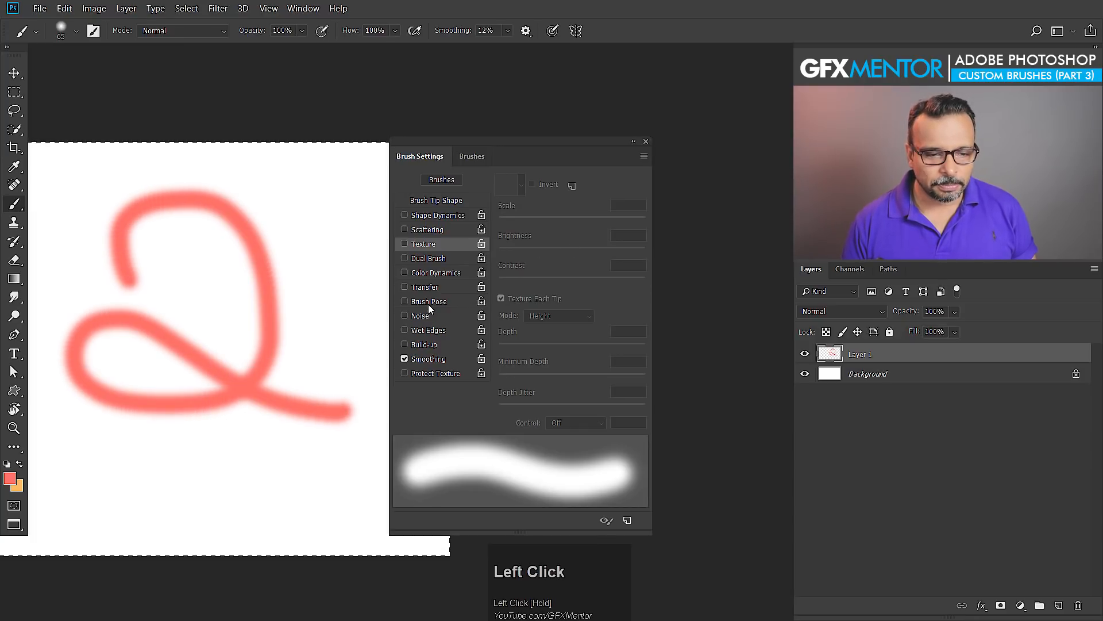
Enable Texture for the soft brush, with the mode set to Multiply and the scale at 84%
{"action": "left_click", "coordinate": [429, 244]}
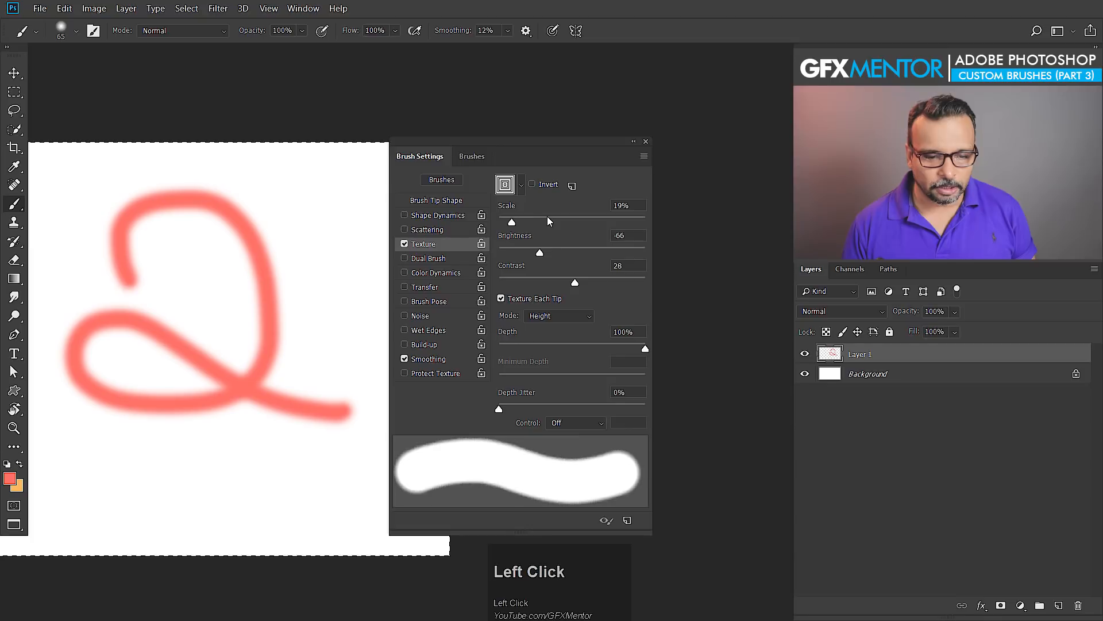
{"action": "left_click", "coordinate": [560, 316]}
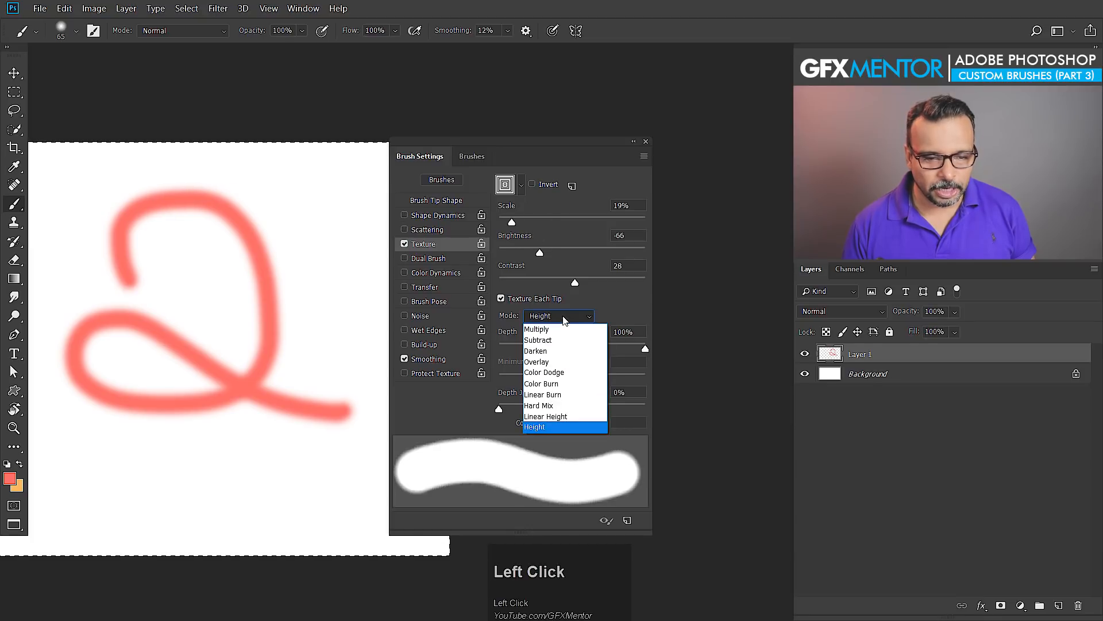
{"action": "left_click", "coordinate": [560, 322]}
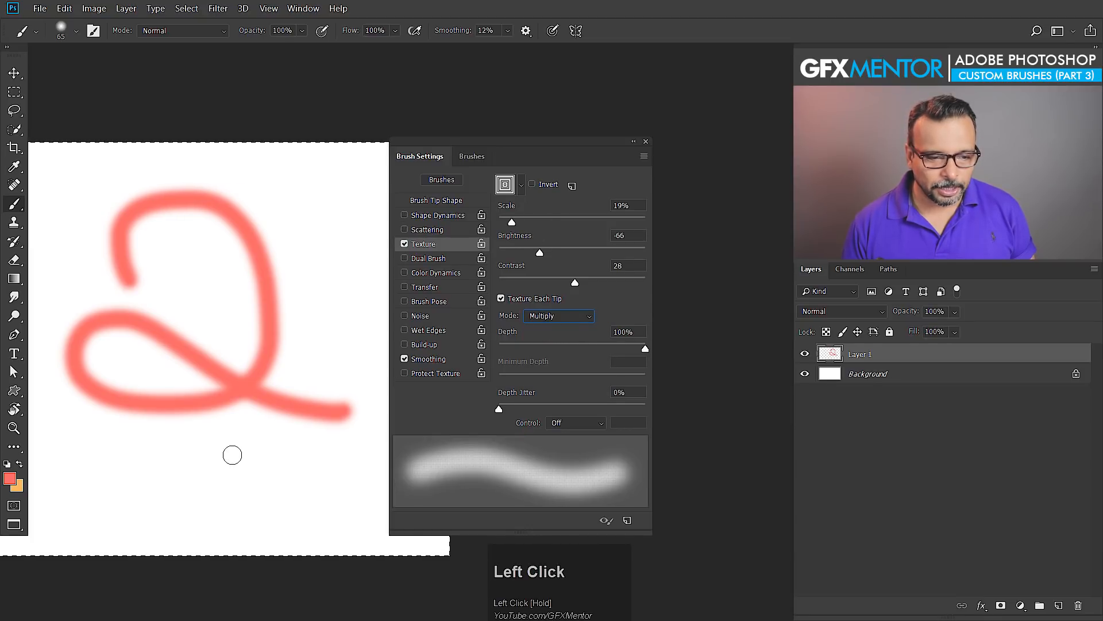
{"action": "left_click_drag", "start_coordinate": [513, 226], "coordinate": [562, 226]}
Paint a looping stroke with the concentric squares texture in the white area below the plain stroke
{"action": "scroll", "coordinate": [230, 467], "scroll_direction": "up", "scroll_amount": 3}
{"action": "left_click_drag", "start_coordinate": [223, 468], "coordinate": [347, 447]}
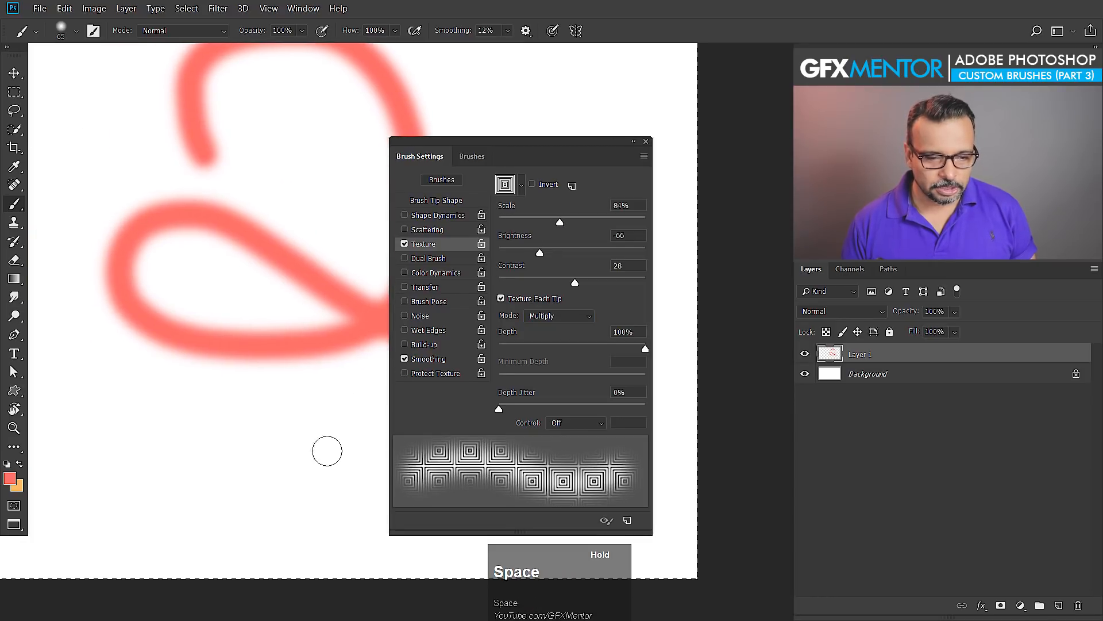
{"action": "mouse_move", "coordinate": [313, 374]}
{"action": "left_mouse_down"}
{"action": "mouse_move", "coordinate": [209, 476]}
{"action": "mouse_move", "coordinate": [82, 391]}
{"action": "mouse_move", "coordinate": [243, 432]}
{"action": "mouse_move", "coordinate": [337, 493]}
{"action": "left_mouse_up"}
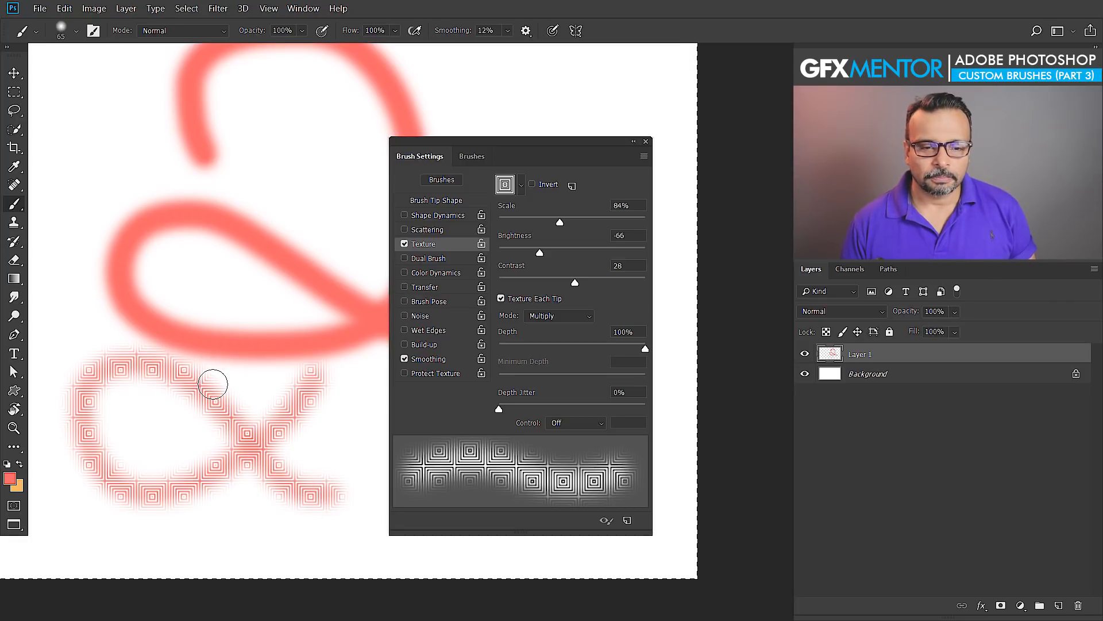
Append the Artist Surfaces pattern set to the texture patterns and choose a woven canvas pattern for the brush
{"action": "left_click", "coordinate": [522, 186]}
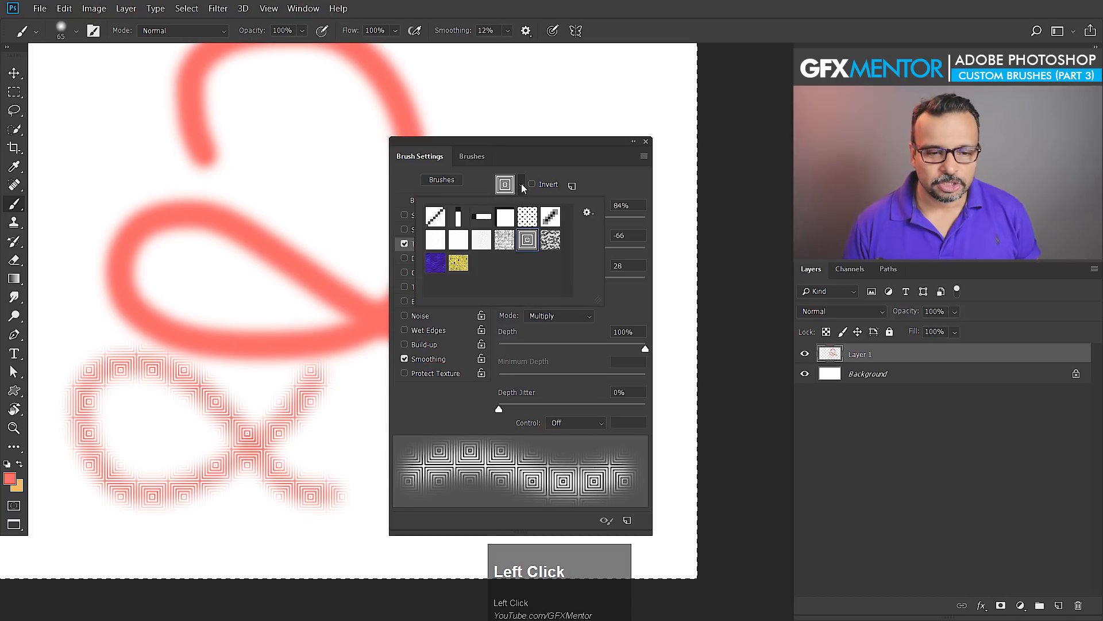
{"action": "left_click", "coordinate": [586, 214]}
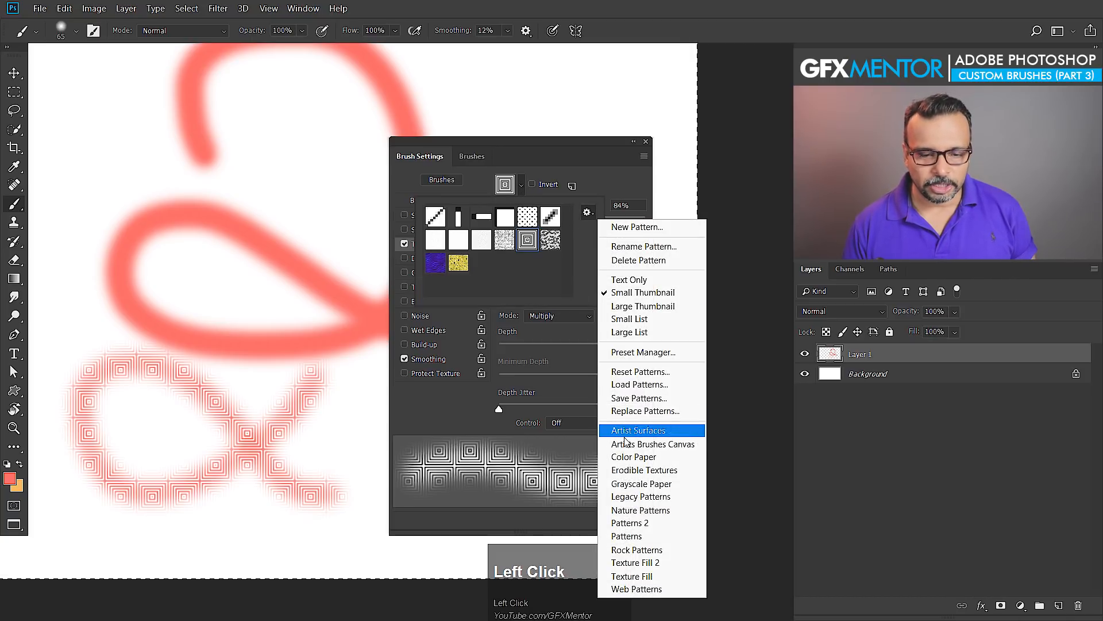
{"action": "left_click", "coordinate": [635, 431]}
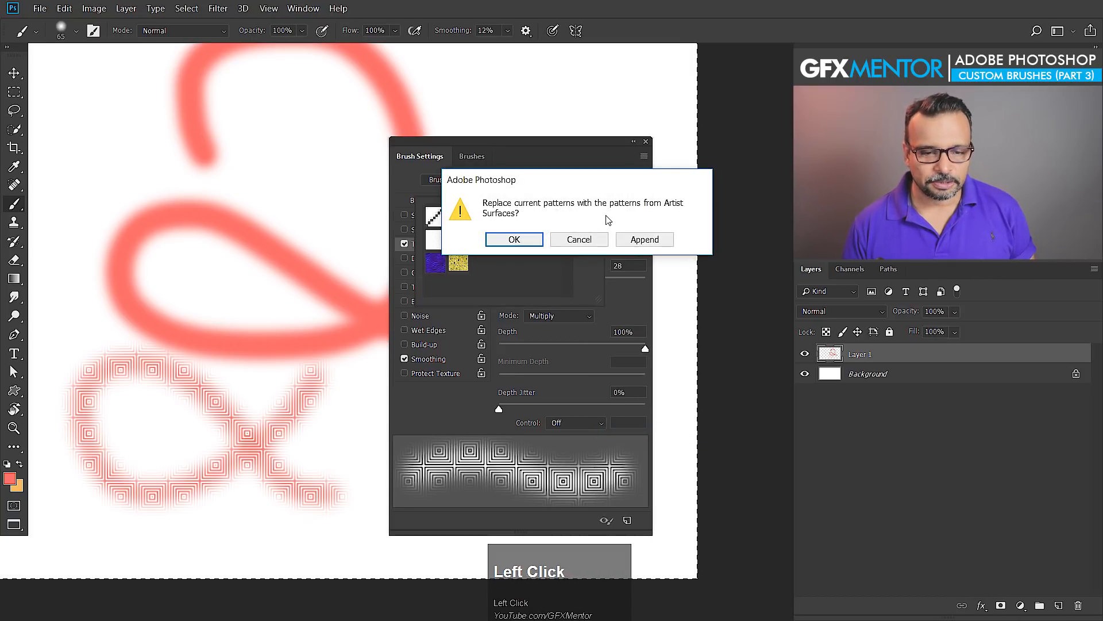
{"action": "left_click", "coordinate": [634, 239]}
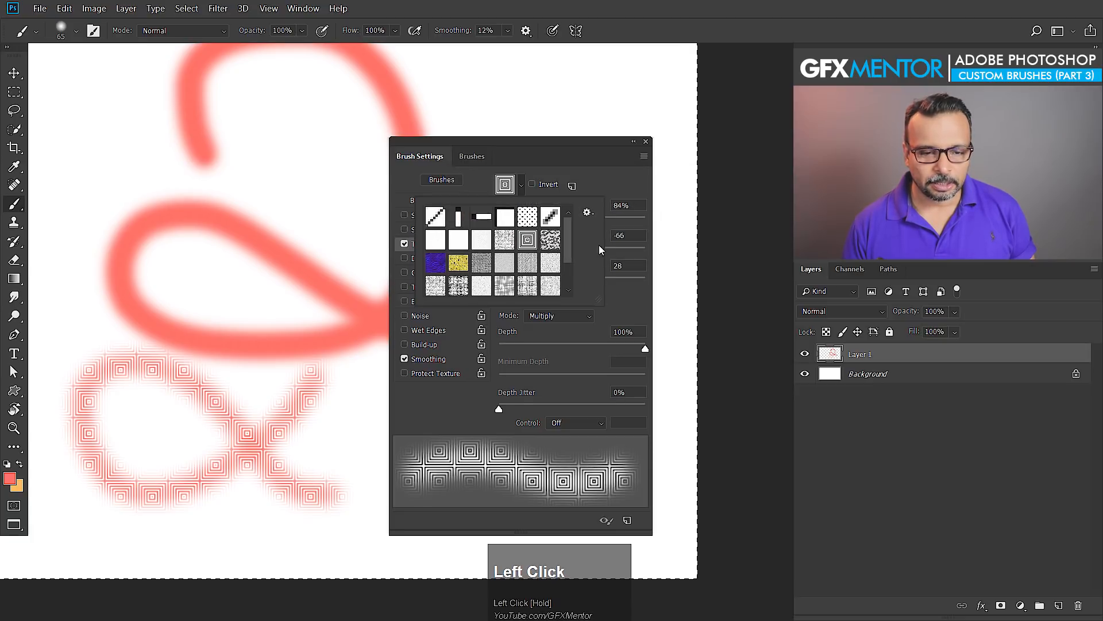
{"action": "left_click_drag", "start_coordinate": [570, 240], "coordinate": [570, 260]}
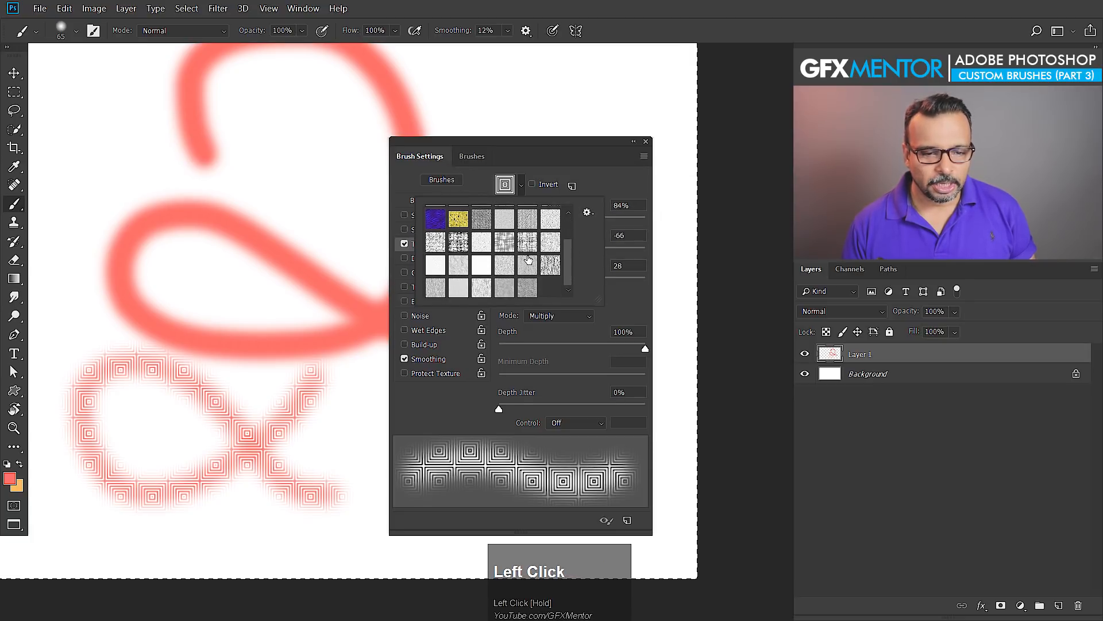
{"action": "left_click", "coordinate": [527, 242]}
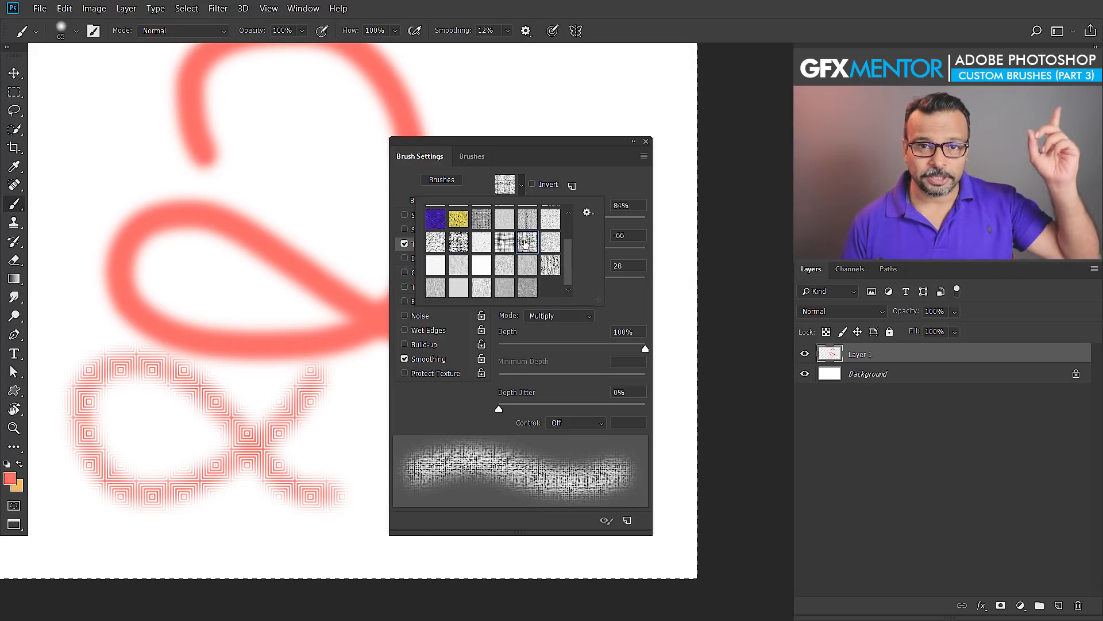
Paint zigzag strokes with the woven canvas texture above and across the plain coral loops
{"action": "left_click", "coordinate": [94, 116]}
{"action": "mouse_move", "coordinate": [93, 116]}
{"action": "left_mouse_down"}
{"action": "mouse_move", "coordinate": [169, 128]}
{"action": "mouse_move", "coordinate": [31, 168]}
{"action": "mouse_move", "coordinate": [334, 127]}
{"action": "mouse_move", "coordinate": [160, 158]}
{"action": "mouse_move", "coordinate": [357, 166]}
{"action": "mouse_move", "coordinate": [195, 177]}
{"action": "mouse_move", "coordinate": [412, 177]}
{"action": "mouse_move", "coordinate": [165, 197]}
{"action": "mouse_move", "coordinate": [373, 198]}
{"action": "mouse_move", "coordinate": [166, 232]}
{"action": "mouse_move", "coordinate": [216, 255]}
{"action": "mouse_move", "coordinate": [330, 265]}
{"action": "mouse_move", "coordinate": [173, 269]}
{"action": "mouse_move", "coordinate": [259, 310]}
{"action": "left_mouse_up"}
{"action": "mouse_move", "coordinate": [191, 176]}
{"action": "left_mouse_down"}
{"action": "mouse_move", "coordinate": [271, 295]}
{"action": "mouse_move", "coordinate": [270, 315]}
{"action": "left_mouse_up"}
{"action": "mouse_move", "coordinate": [109, 143]}
{"action": "left_mouse_down"}
{"action": "mouse_move", "coordinate": [147, 108]}
{"action": "mouse_move", "coordinate": [154, 164]}
{"action": "mouse_move", "coordinate": [85, 199]}
{"action": "mouse_move", "coordinate": [212, 218]}
{"action": "mouse_move", "coordinate": [164, 232]}
{"action": "mouse_move", "coordinate": [244, 234]}
{"action": "left_mouse_up"}
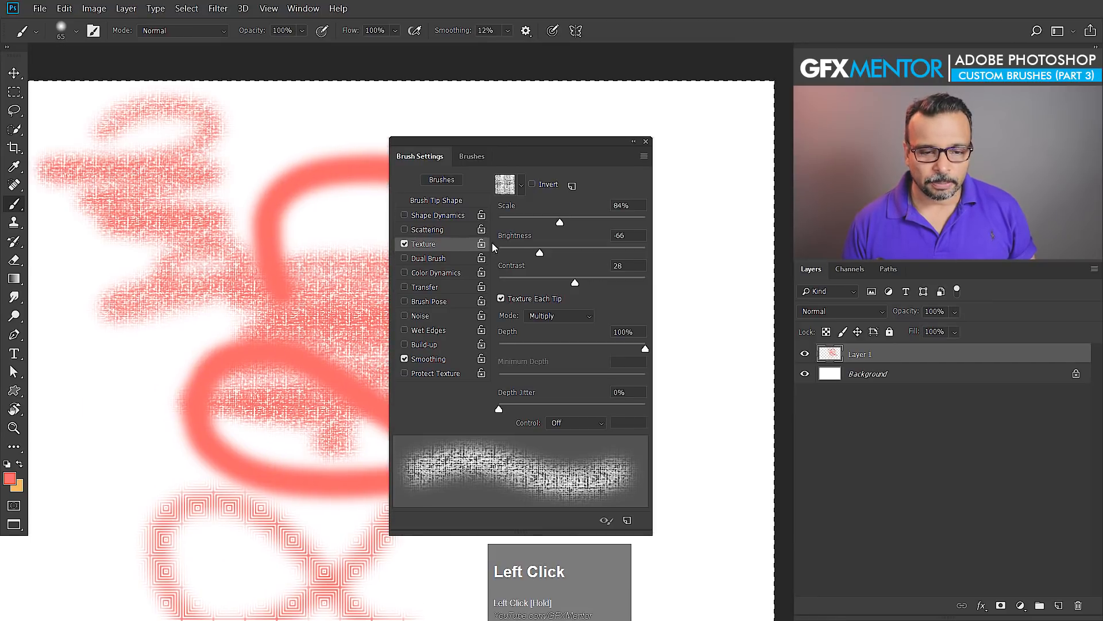
Replace Texture with Dual Brush, clear Layer 1 and paint plain soft strokes before selecting a second tip
{"action": "left_click", "coordinate": [404, 244]}
{"action": "left_click", "coordinate": [437, 260]}
{"action": "key", "text": "ctrl+a"}
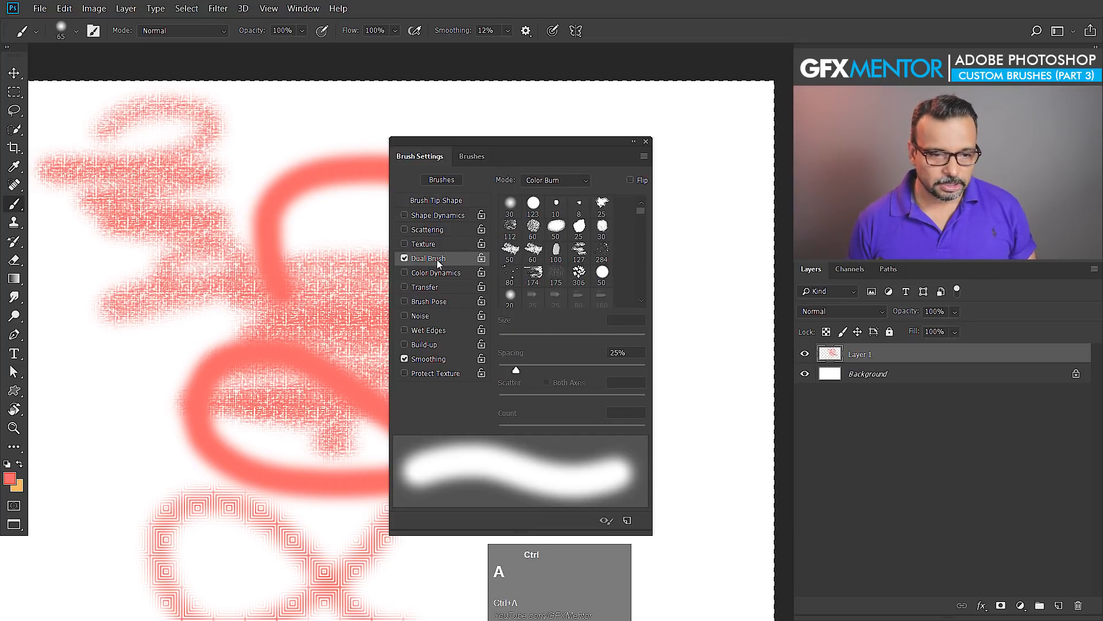
{"action": "key", "text": "Delete"}
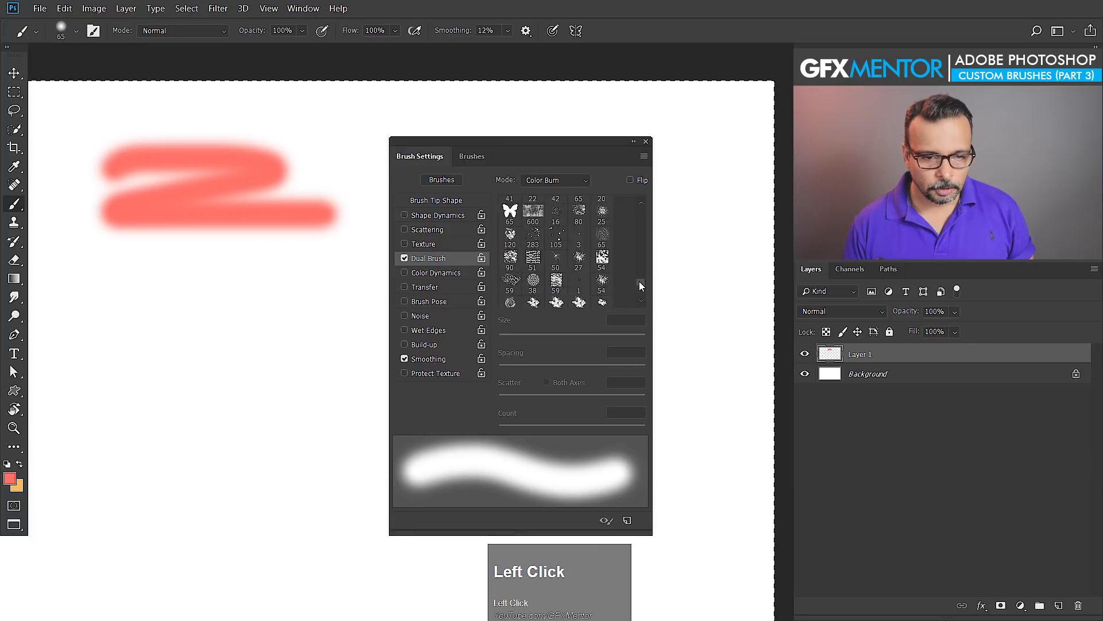
{"action": "left_click_drag", "start_coordinate": [641, 285], "coordinate": [640, 201]}
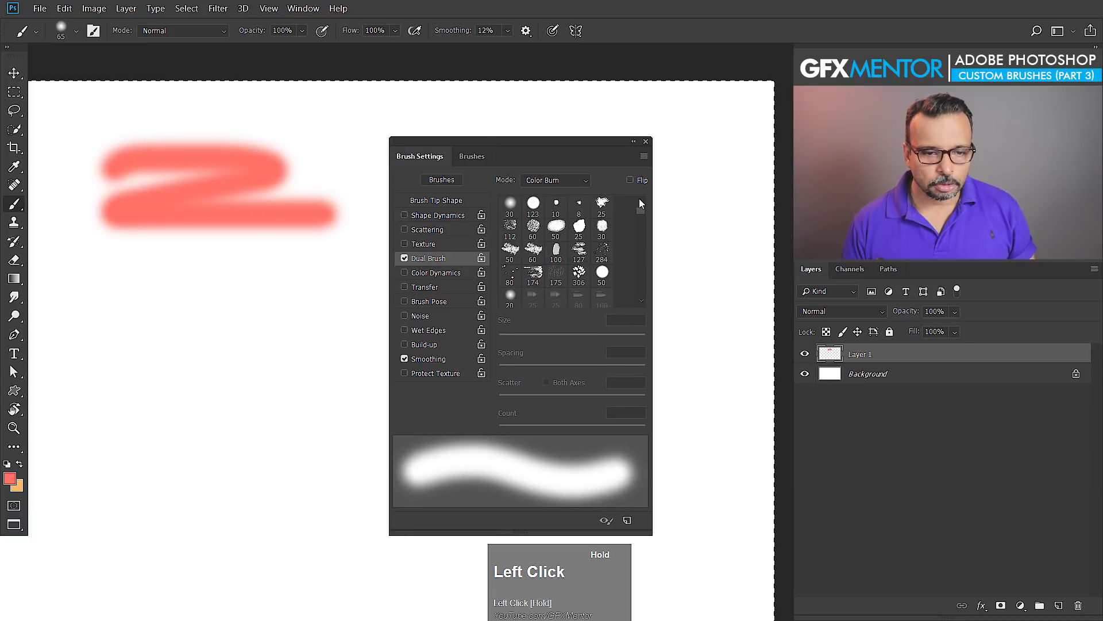
{"action": "mouse_move", "coordinate": [120, 297]}
{"action": "left_mouse_down"}
{"action": "mouse_move", "coordinate": [291, 318]}
{"action": "mouse_move", "coordinate": [135, 357]}
{"action": "left_mouse_up"}
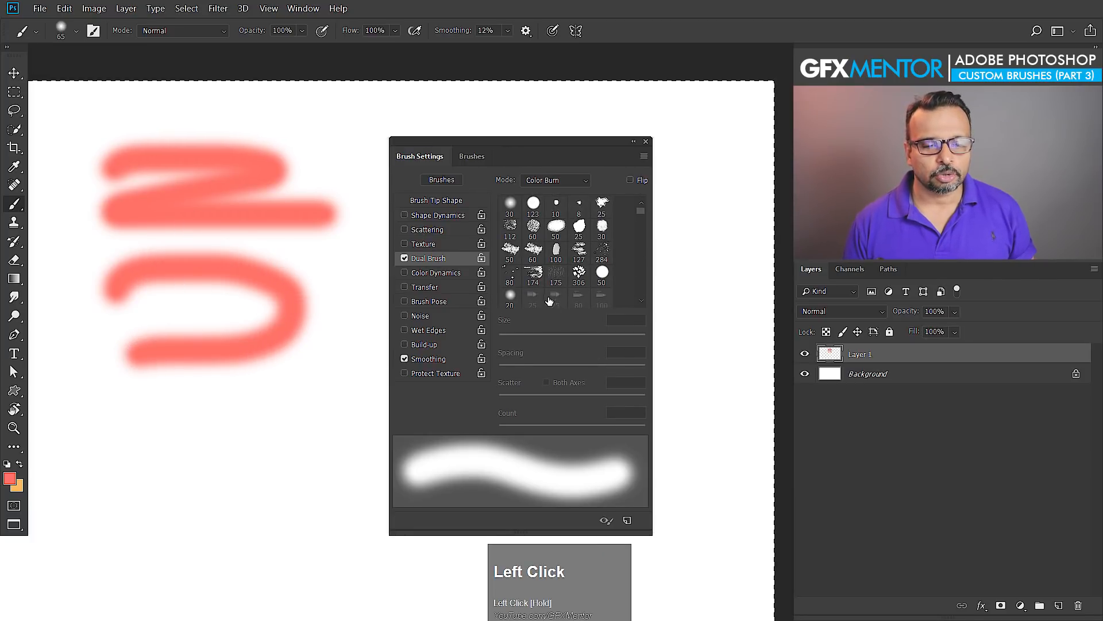
Try the 306 px splatter tip and the 25 px rough tip as the dual brush, painting a stroke with each
{"action": "left_click", "coordinate": [579, 275]}
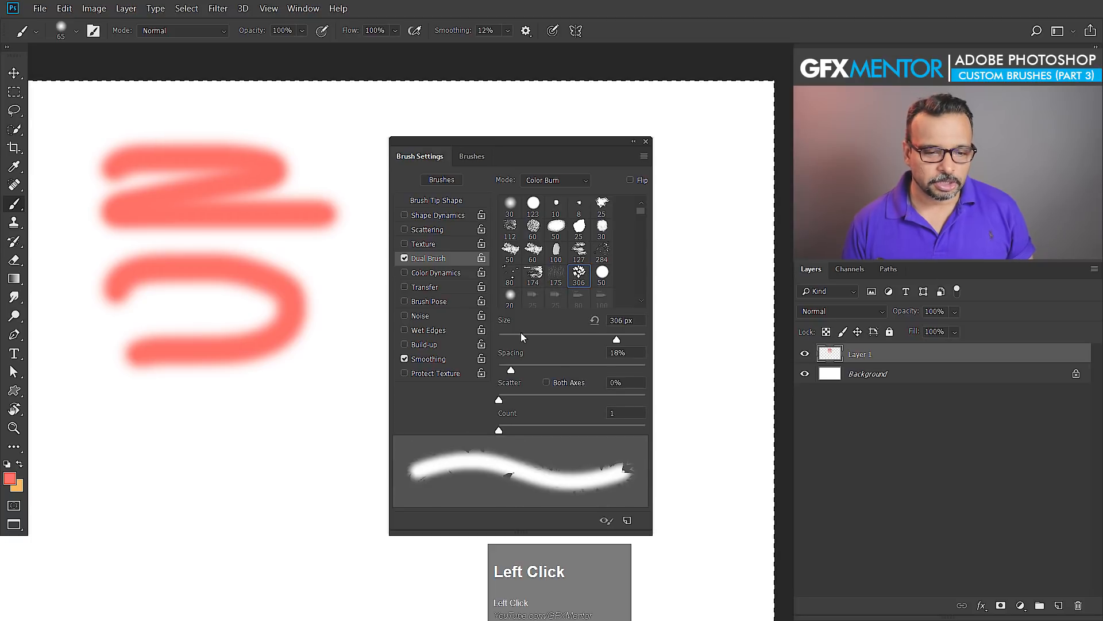
{"action": "mouse_move", "coordinate": [232, 454]}
{"action": "left_mouse_down"}
{"action": "mouse_move", "coordinate": [234, 402]}
{"action": "mouse_move", "coordinate": [316, 529]}
{"action": "mouse_move", "coordinate": [362, 505]}
{"action": "mouse_move", "coordinate": [80, 516]}
{"action": "mouse_move", "coordinate": [8, 456]}
{"action": "left_mouse_up"}
{"action": "left_click", "coordinate": [601, 203]}
{"action": "mouse_move", "coordinate": [256, 137]}
{"action": "left_mouse_down"}
{"action": "mouse_move", "coordinate": [351, 114]}
{"action": "mouse_move", "coordinate": [502, 148]}
{"action": "mouse_move", "coordinate": [233, 187]}
{"action": "mouse_move", "coordinate": [368, 213]}
{"action": "mouse_move", "coordinate": [222, 284]}
{"action": "mouse_move", "coordinate": [360, 331]}
{"action": "mouse_move", "coordinate": [340, 393]}
{"action": "mouse_move", "coordinate": [278, 422]}
{"action": "mouse_move", "coordinate": [362, 438]}
{"action": "left_mouse_up"}
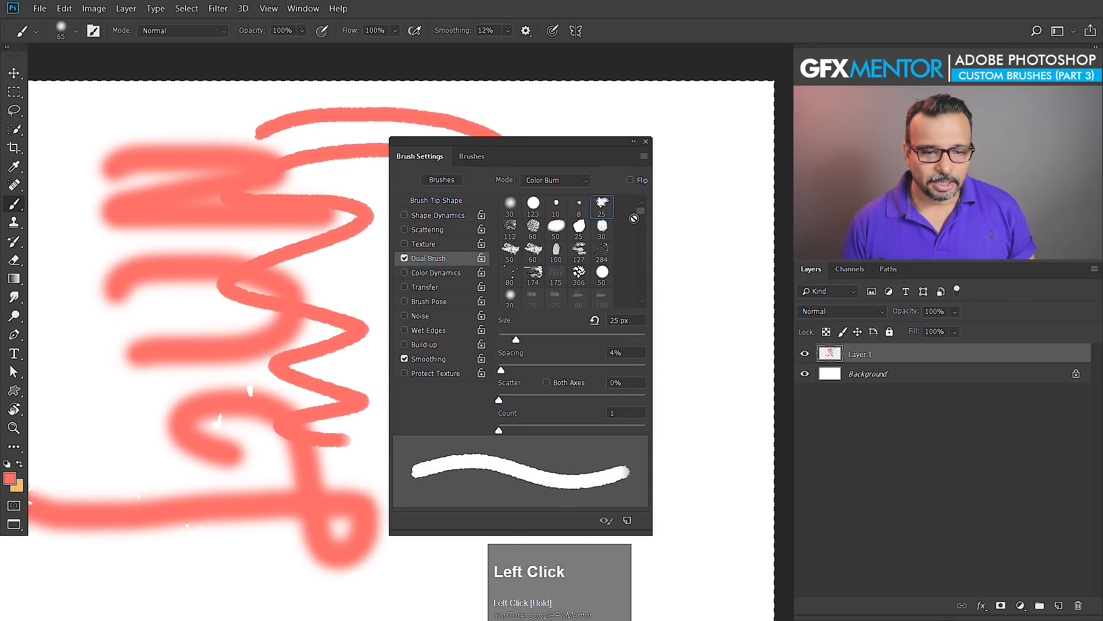
Use the 29 px star as the dual tip and paint one stroke at its default size and another at 131 px
{"action": "left_click_drag", "start_coordinate": [640, 211], "coordinate": [642, 225]}
{"action": "left_click", "coordinate": [510, 281]}
{"action": "mouse_move", "coordinate": [715, 133]}
{"action": "left_mouse_down"}
{"action": "mouse_move", "coordinate": [662, 249]}
{"action": "mouse_move", "coordinate": [689, 185]}
{"action": "mouse_move", "coordinate": [718, 374]}
{"action": "mouse_move", "coordinate": [700, 325]}
{"action": "mouse_move", "coordinate": [714, 372]}
{"action": "mouse_move", "coordinate": [698, 354]}
{"action": "left_mouse_up"}
{"action": "left_click_drag", "start_coordinate": [525, 343], "coordinate": [585, 342]}
{"action": "mouse_move", "coordinate": [704, 391]}
{"action": "left_mouse_down"}
{"action": "mouse_move", "coordinate": [739, 470]}
{"action": "mouse_move", "coordinate": [660, 472]}
{"action": "mouse_move", "coordinate": [684, 440]}
{"action": "left_mouse_up"}
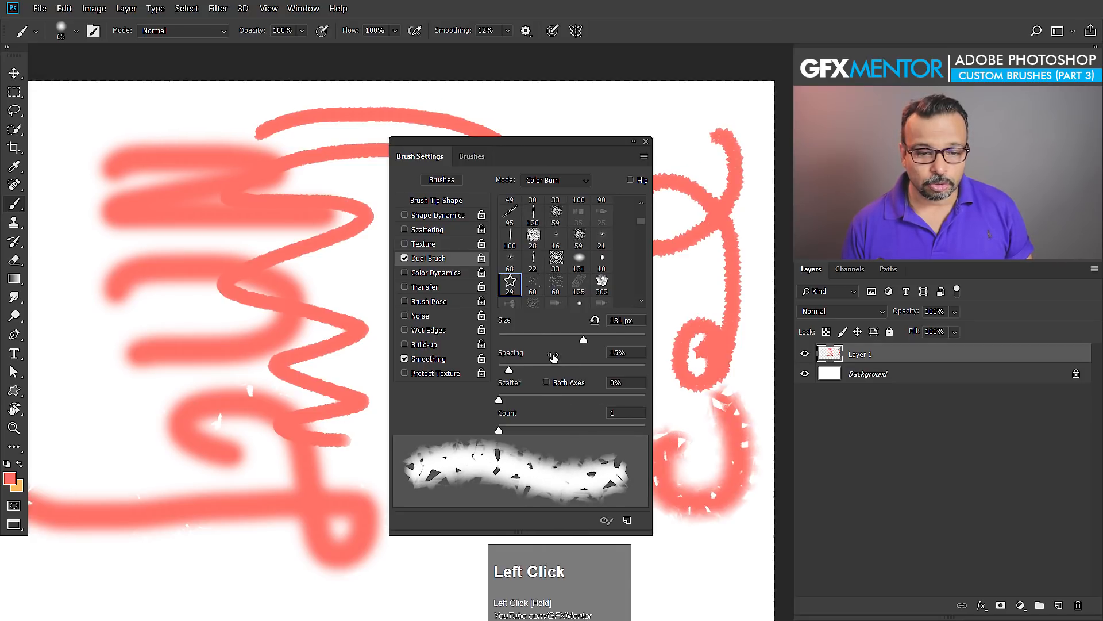
Paint star-chain strokes with the dual tip at 58 px and 95% spacing, and another with scatter at 279%
{"action": "mouse_move", "coordinate": [582, 340]}
{"action": "left_mouse_down"}
{"action": "mouse_move", "coordinate": [524, 340]}
{"action": "mouse_move", "coordinate": [540, 340]}
{"action": "mouse_move", "coordinate": [527, 370]}
{"action": "mouse_move", "coordinate": [567, 371]}
{"action": "left_mouse_up"}
{"action": "left_click_drag", "start_coordinate": [92, 242], "coordinate": [256, 236]}
{"action": "mouse_move", "coordinate": [216, 367]}
{"action": "left_mouse_down"}
{"action": "mouse_move", "coordinate": [241, 402]}
{"action": "mouse_move", "coordinate": [54, 559]}
{"action": "mouse_move", "coordinate": [253, 454]}
{"action": "left_mouse_up"}
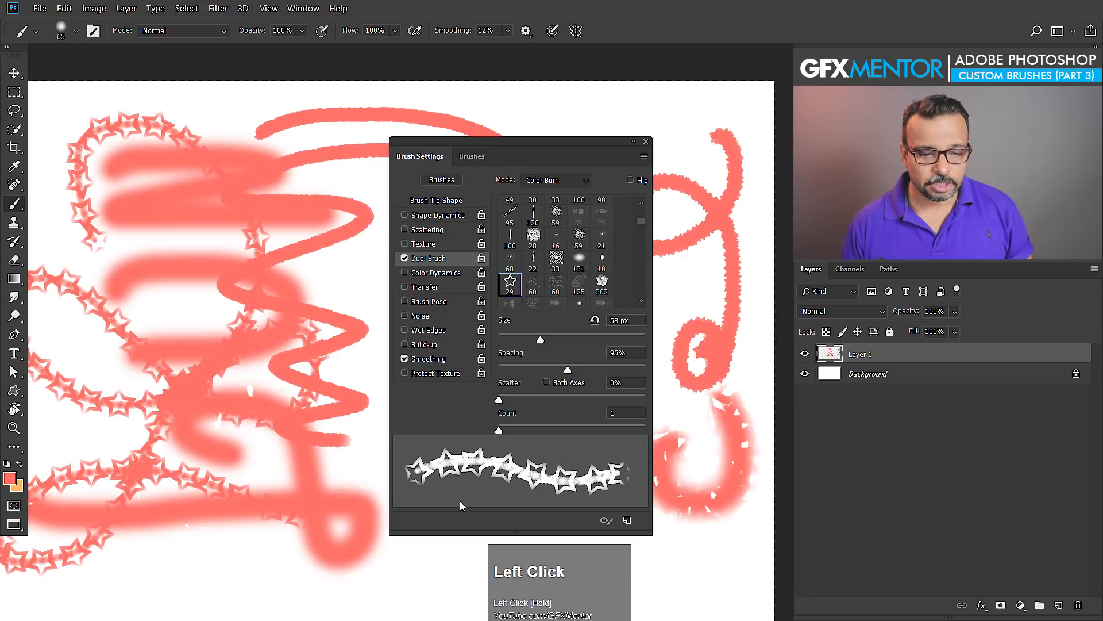
{"action": "left_click_drag", "start_coordinate": [499, 399], "coordinate": [540, 399]}
{"action": "mouse_move", "coordinate": [195, 420]}
{"action": "left_mouse_down"}
{"action": "mouse_move", "coordinate": [207, 577]}
{"action": "mouse_move", "coordinate": [387, 571]}
{"action": "mouse_move", "coordinate": [381, 561]}
{"action": "left_mouse_up"}
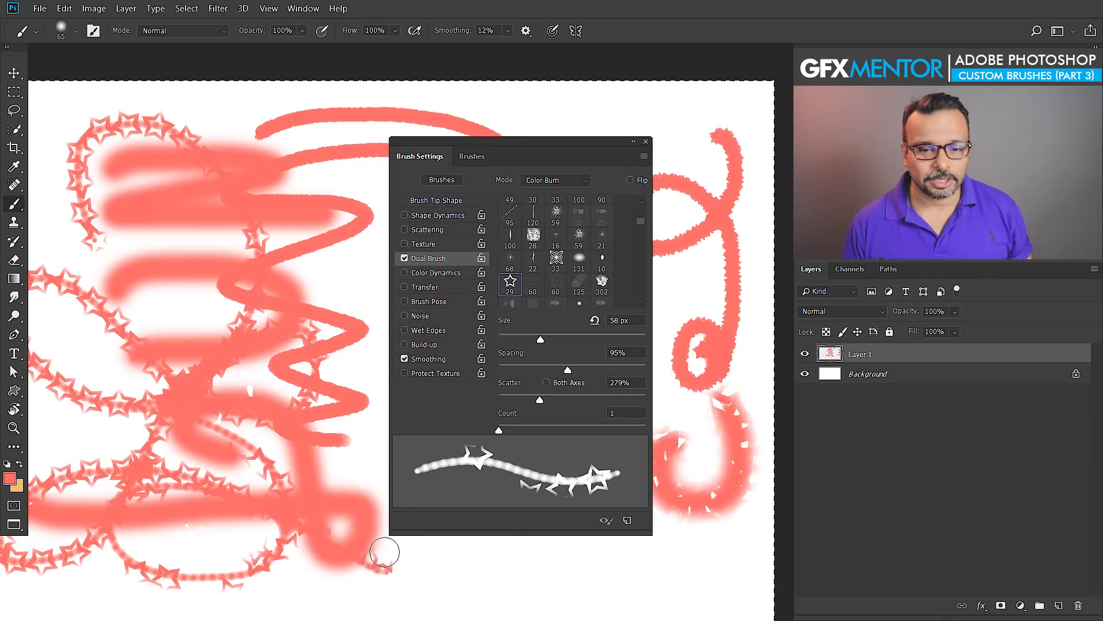
Clear Layer 1, replace Dual Brush with Noise, and paint coral scribbles with grainy edges
{"action": "key", "text": "Delete"}
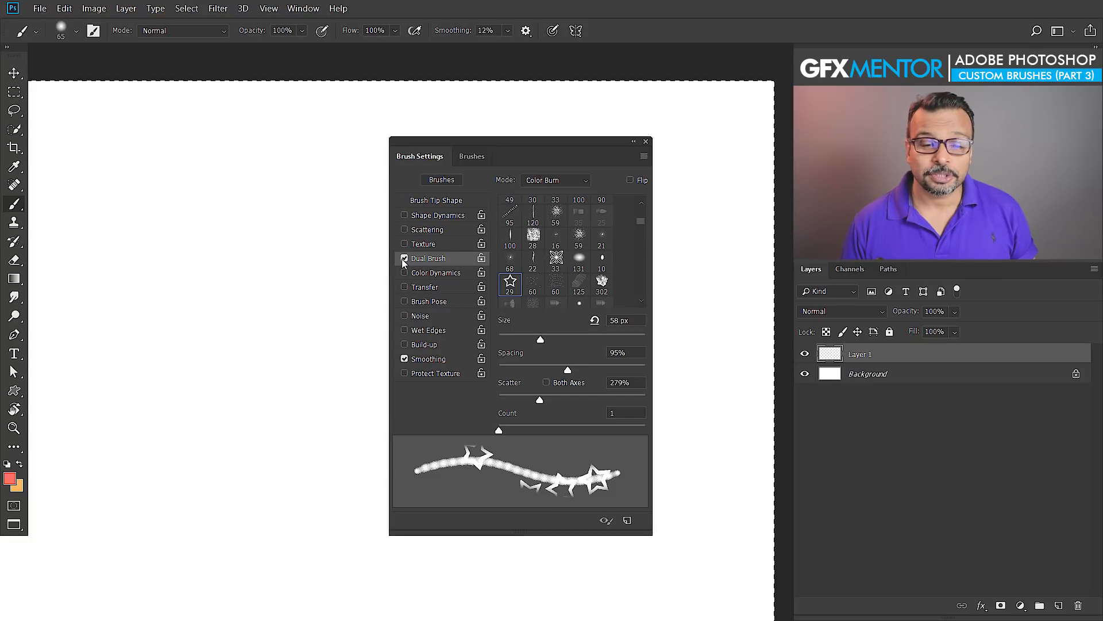
{"action": "left_click", "coordinate": [404, 259]}
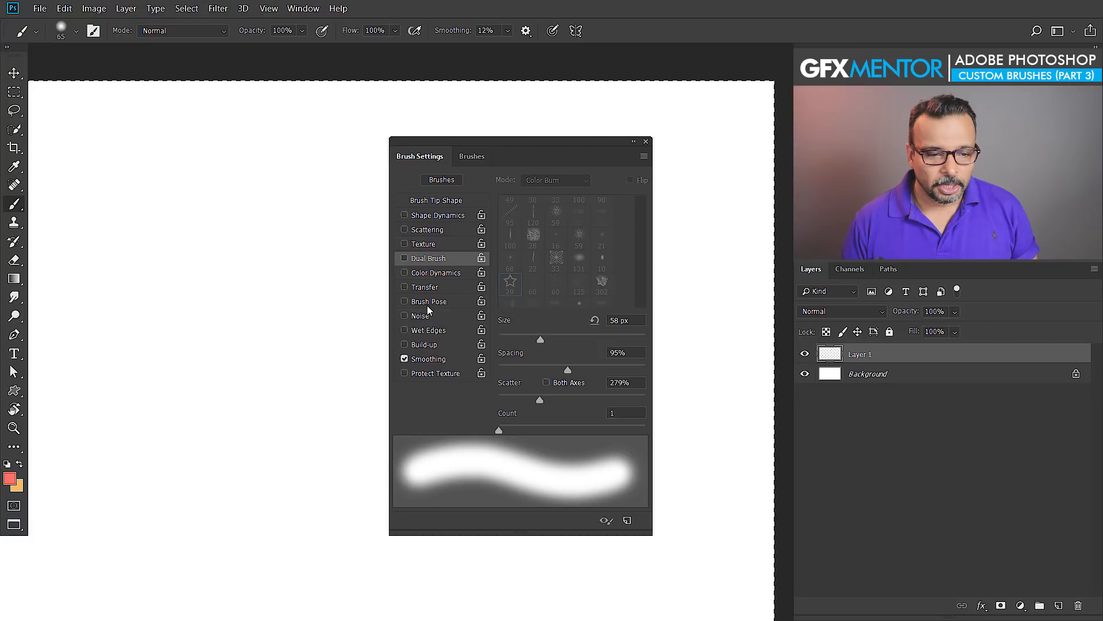
{"action": "left_click", "coordinate": [405, 315]}
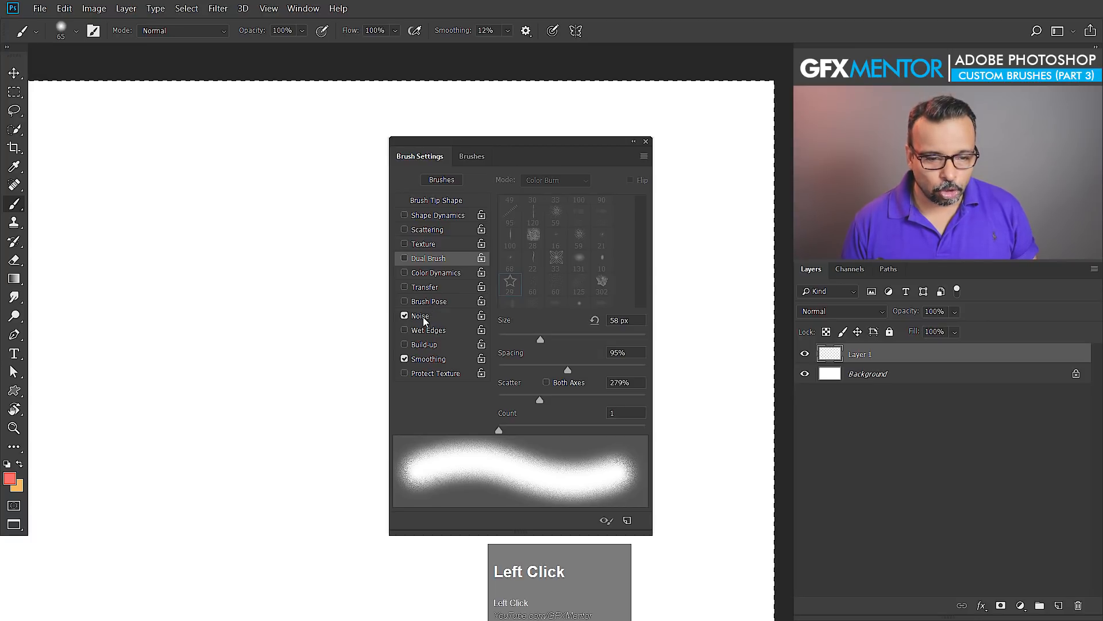
{"action": "mouse_move", "coordinate": [124, 222]}
{"action": "left_mouse_down"}
{"action": "mouse_move", "coordinate": [207, 239]}
{"action": "mouse_move", "coordinate": [224, 301]}
{"action": "mouse_move", "coordinate": [266, 345]}
{"action": "left_mouse_up"}
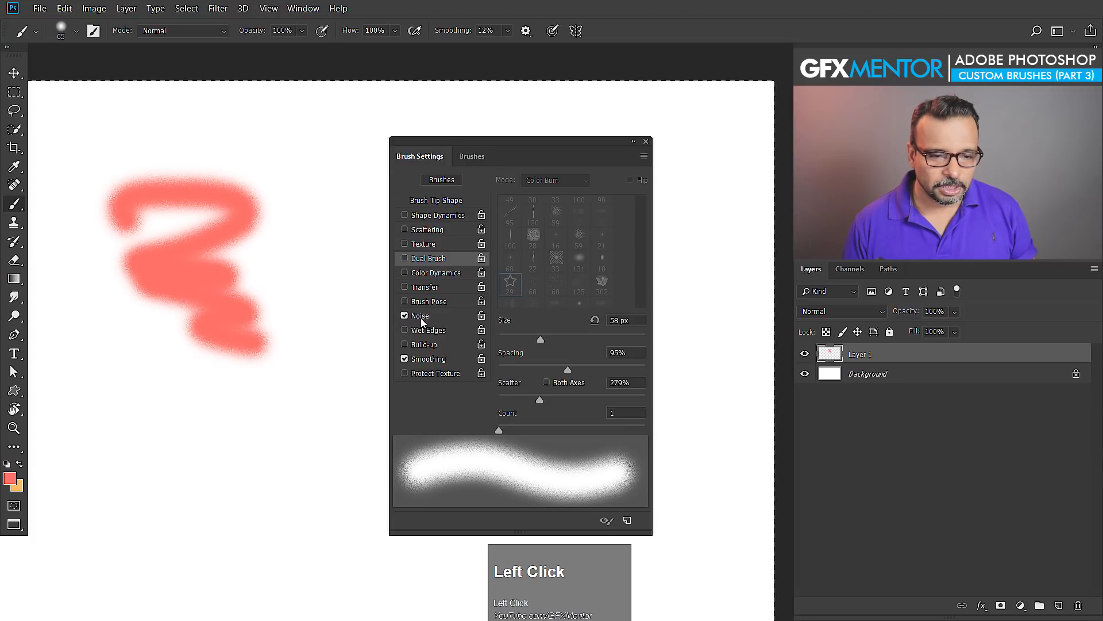
{"action": "mouse_move", "coordinate": [261, 282]}
{"action": "left_mouse_down"}
{"action": "mouse_move", "coordinate": [283, 259]}
{"action": "mouse_move", "coordinate": [343, 281]}
{"action": "left_mouse_up"}
Turn off Noise and paint a plain soft coral patch below the noisy scribbles for comparison
{"action": "mouse_move", "coordinate": [223, 418]}
{"action": "left_mouse_down"}
{"action": "mouse_move", "coordinate": [308, 418]}
{"action": "mouse_move", "coordinate": [258, 418]}
{"action": "mouse_move", "coordinate": [301, 432]}
{"action": "mouse_move", "coordinate": [248, 438]}
{"action": "mouse_move", "coordinate": [300, 433]}
{"action": "left_mouse_up"}
{"action": "key", "text": "space"}
{"action": "left_click_drag", "start_coordinate": [264, 341], "coordinate": [295, 396]}
{"action": "left_click_drag", "start_coordinate": [304, 503], "coordinate": [269, 391]}
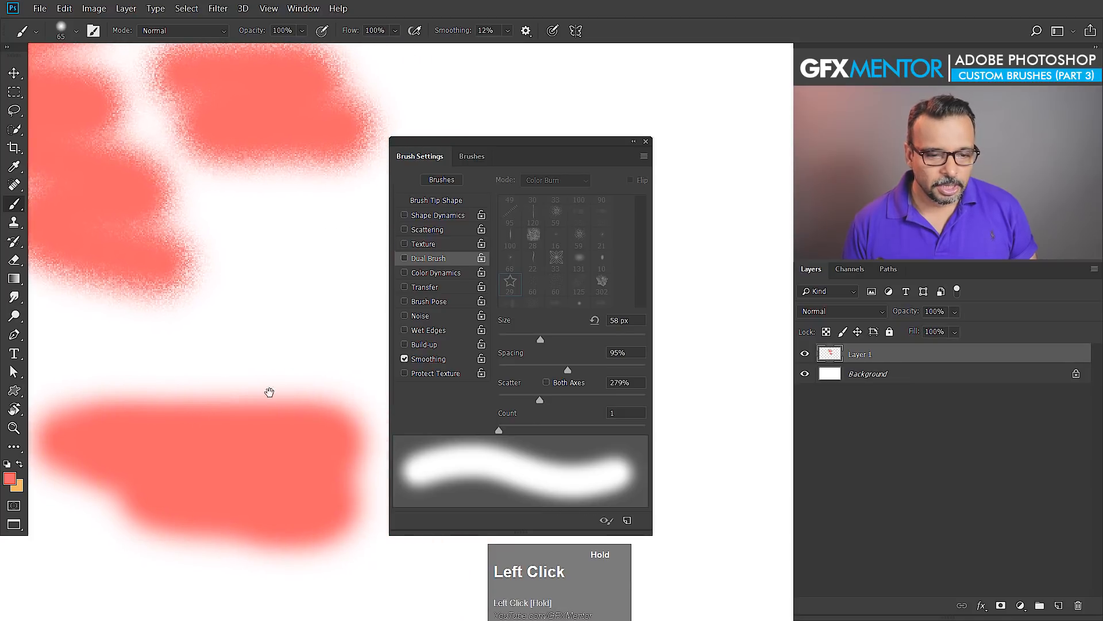
Enable Wet Edges and paint a coral patch in the empty area beside the noisy scribbles
{"action": "left_click", "coordinate": [422, 332]}
{"action": "key", "text": "space"}
{"action": "left_click_drag", "start_coordinate": [378, 159], "coordinate": [158, 231]}
{"action": "mouse_move", "coordinate": [268, 165]}
{"action": "left_mouse_down"}
{"action": "mouse_move", "coordinate": [214, 190]}
{"action": "mouse_move", "coordinate": [357, 167]}
{"action": "mouse_move", "coordinate": [301, 197]}
{"action": "mouse_move", "coordinate": [298, 251]}
{"action": "left_mouse_up"}
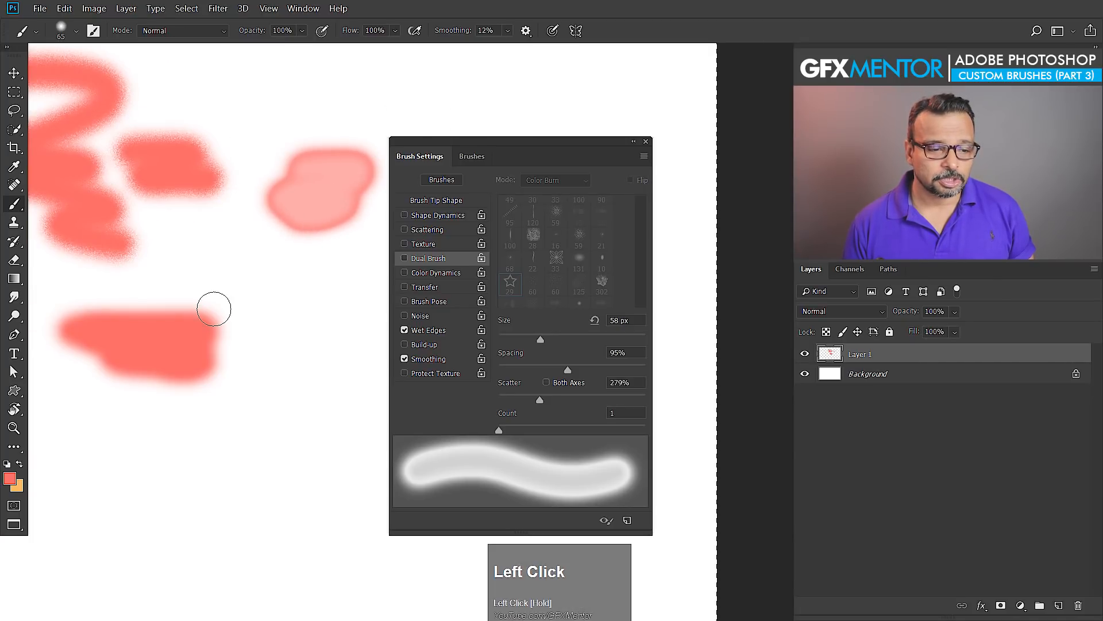
Swap to the orange colour, paint a Wet Edges patch overlapping the coral one, and clear everything on Layer 1
{"action": "left_click", "coordinate": [19, 464]}
{"action": "mouse_move", "coordinate": [279, 218]}
{"action": "left_mouse_down"}
{"action": "mouse_move", "coordinate": [309, 215]}
{"action": "mouse_move", "coordinate": [242, 223]}
{"action": "mouse_move", "coordinate": [277, 231]}
{"action": "mouse_move", "coordinate": [305, 303]}
{"action": "left_mouse_up"}
{"action": "mouse_move", "coordinate": [269, 224]}
{"action": "left_mouse_down"}
{"action": "mouse_move", "coordinate": [311, 223]}
{"action": "mouse_move", "coordinate": [266, 242]}
{"action": "left_mouse_up"}
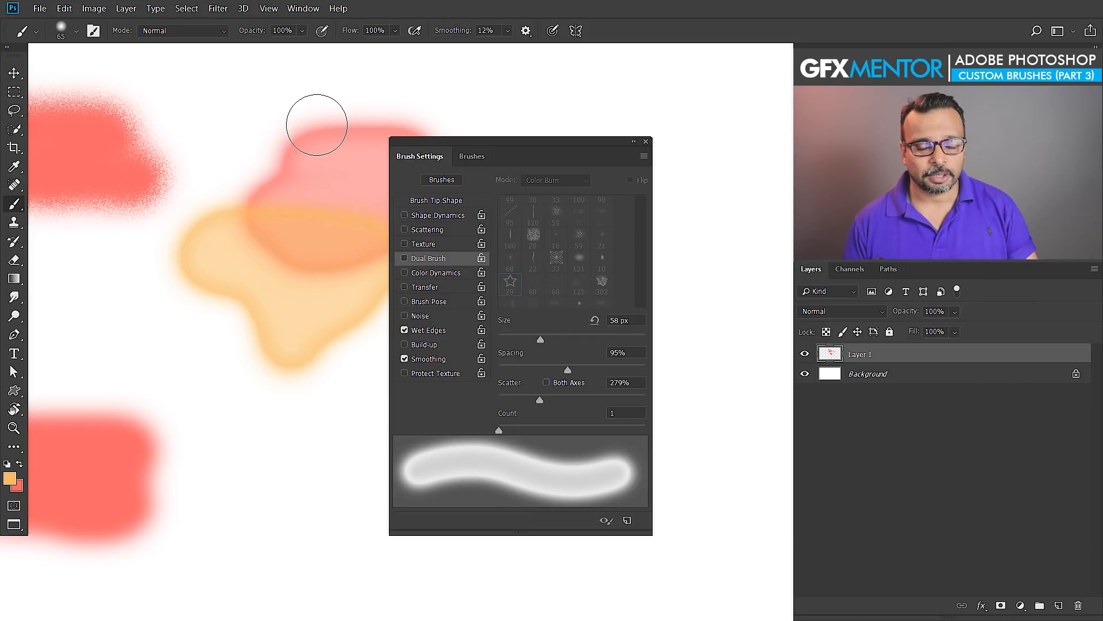
{"action": "key", "text": "ctrl+a"}
{"action": "key", "text": "Delete"}
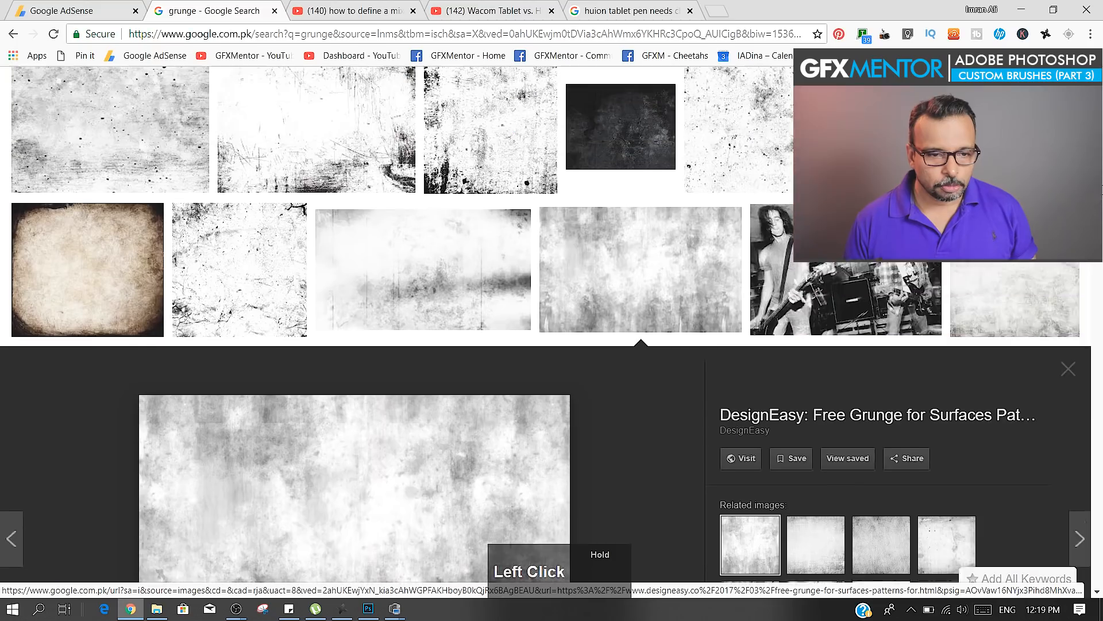
Browse the Google Images results for grunge in Chrome, previewing the 123RF cement and iStock black-and-white textures
{"action": "scroll", "coordinate": [551, 345], "scroll_direction": "up", "scroll_amount": 10}
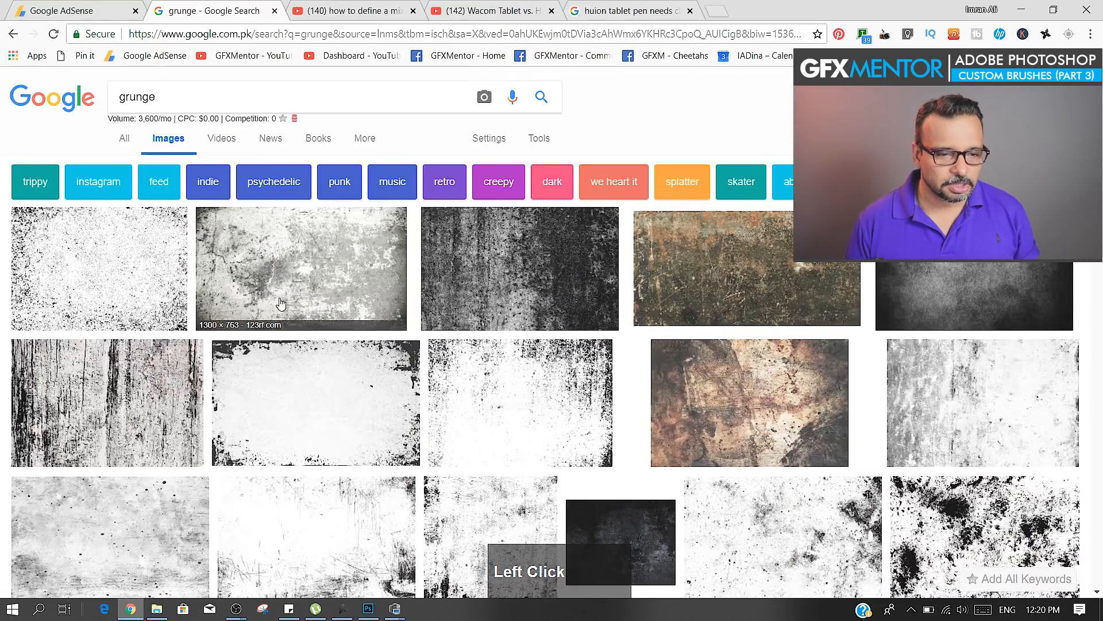
{"action": "left_click", "coordinate": [284, 270]}
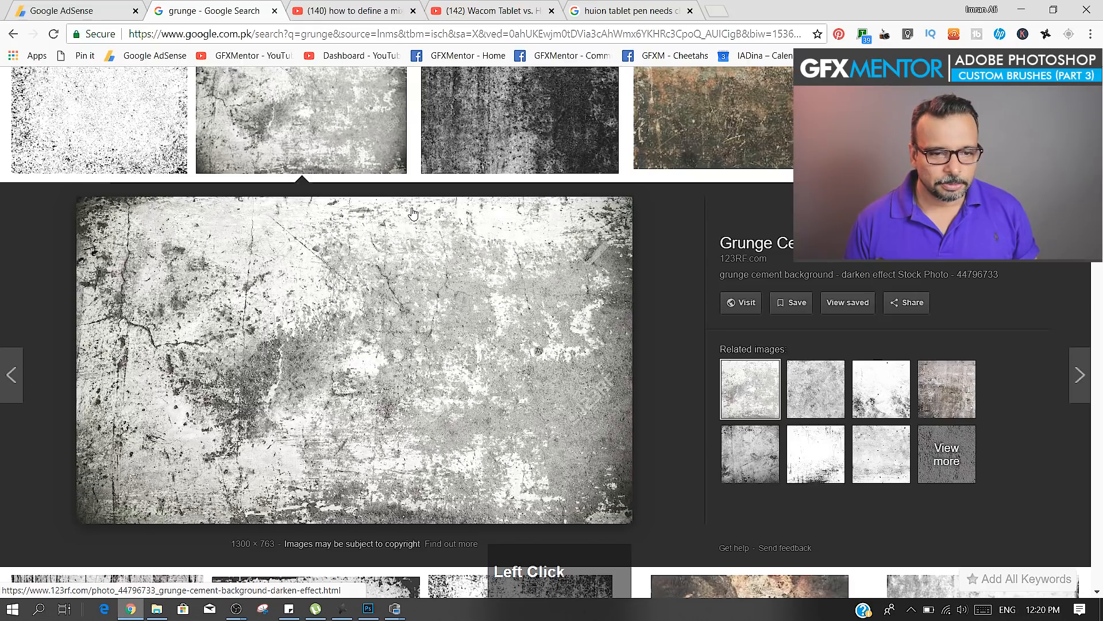
{"action": "scroll", "coordinate": [521, 312], "scroll_direction": "down", "scroll_amount": 4}
{"action": "scroll", "coordinate": [521, 313], "scroll_direction": "down", "scroll_amount": 5}
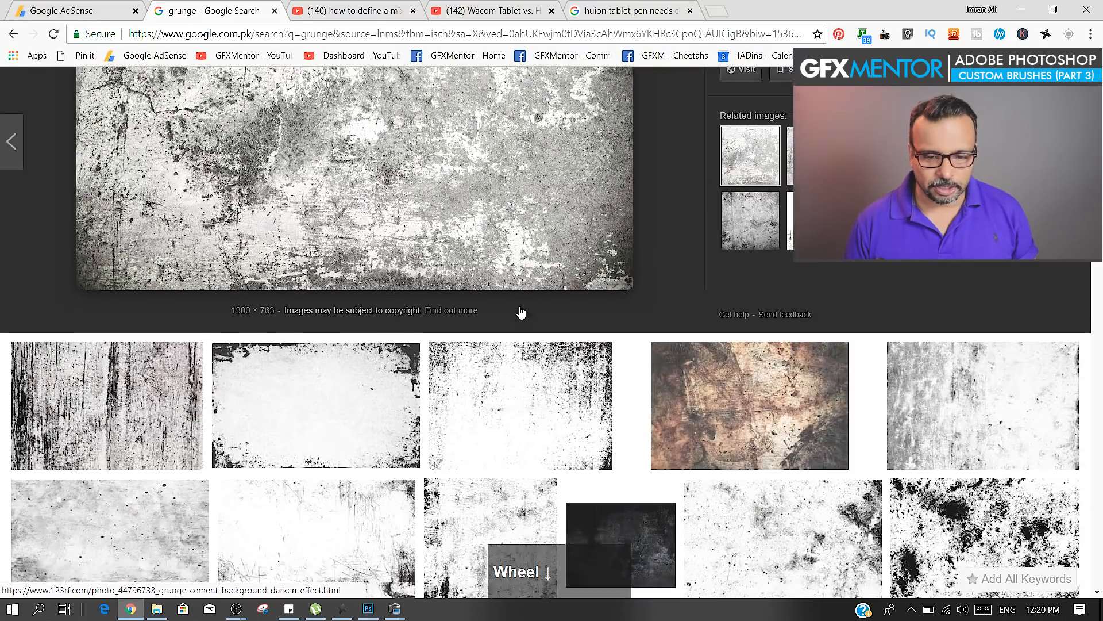
{"action": "left_click", "coordinate": [770, 280]}
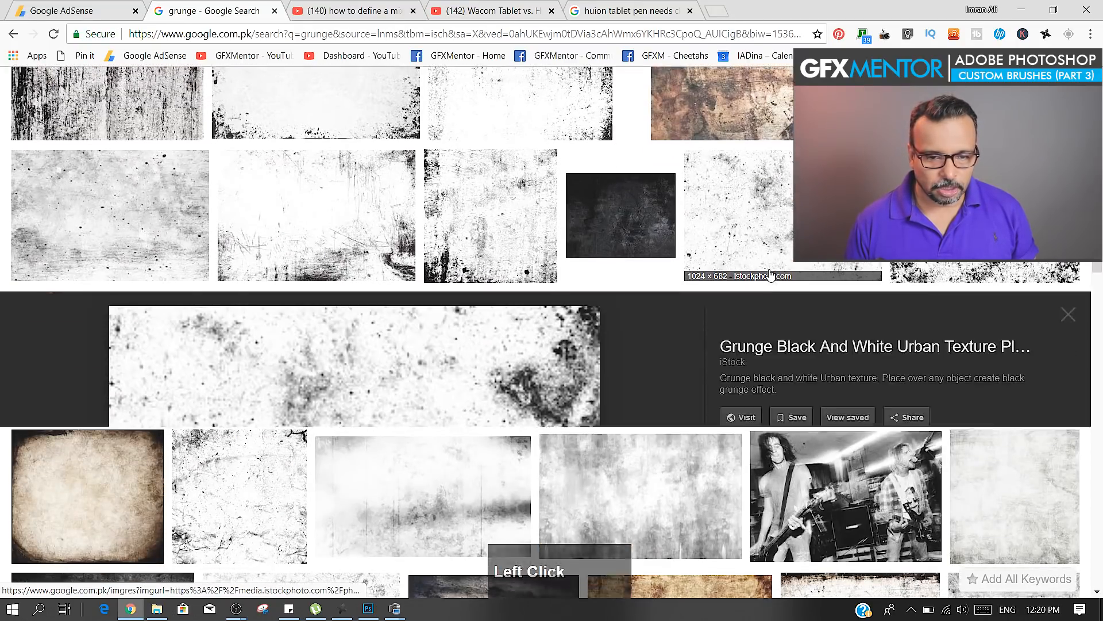
{"action": "scroll", "coordinate": [221, 387], "scroll_direction": "down", "scroll_amount": 8}
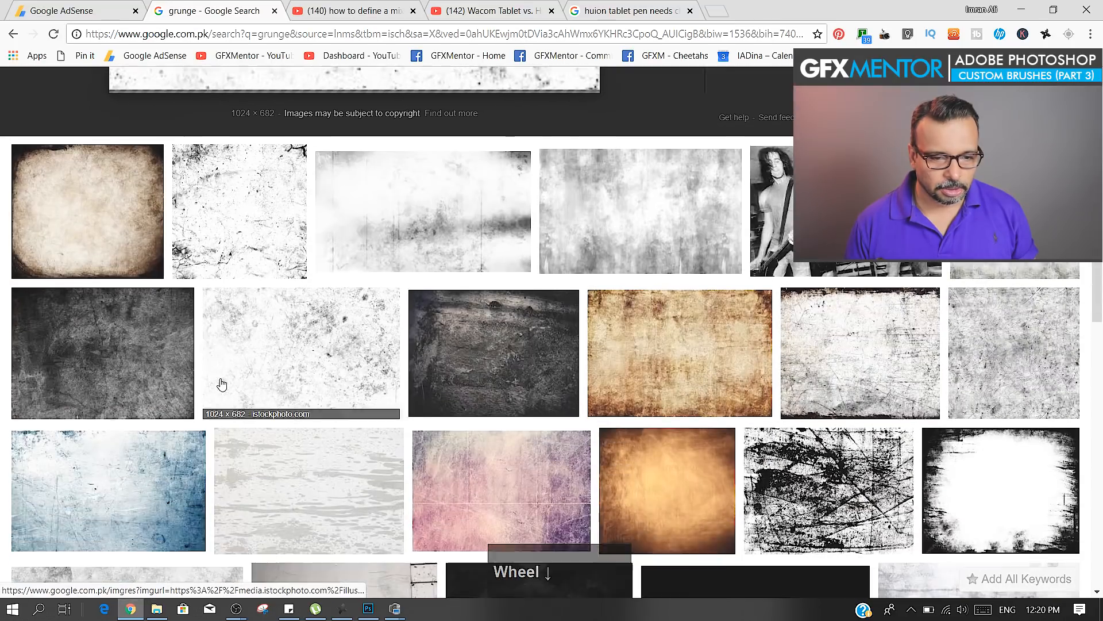
Open the preview of the grey DesignEasy grunge texture and copy its image
{"action": "left_click", "coordinate": [596, 130]}
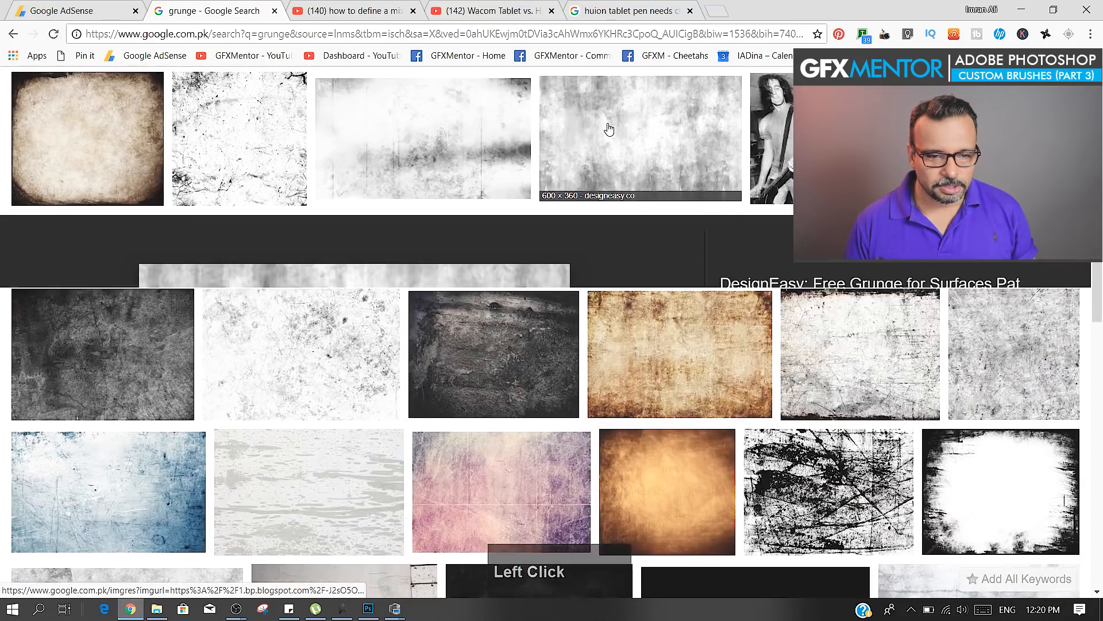
{"action": "right_click", "coordinate": [316, 343]}
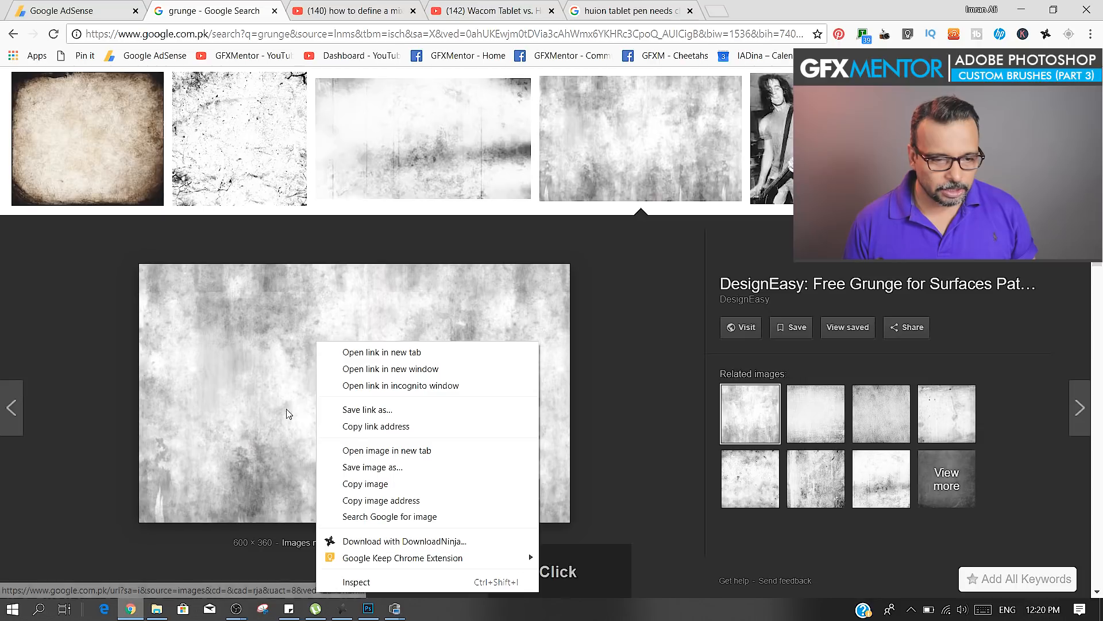
{"action": "left_click", "coordinate": [374, 488]}
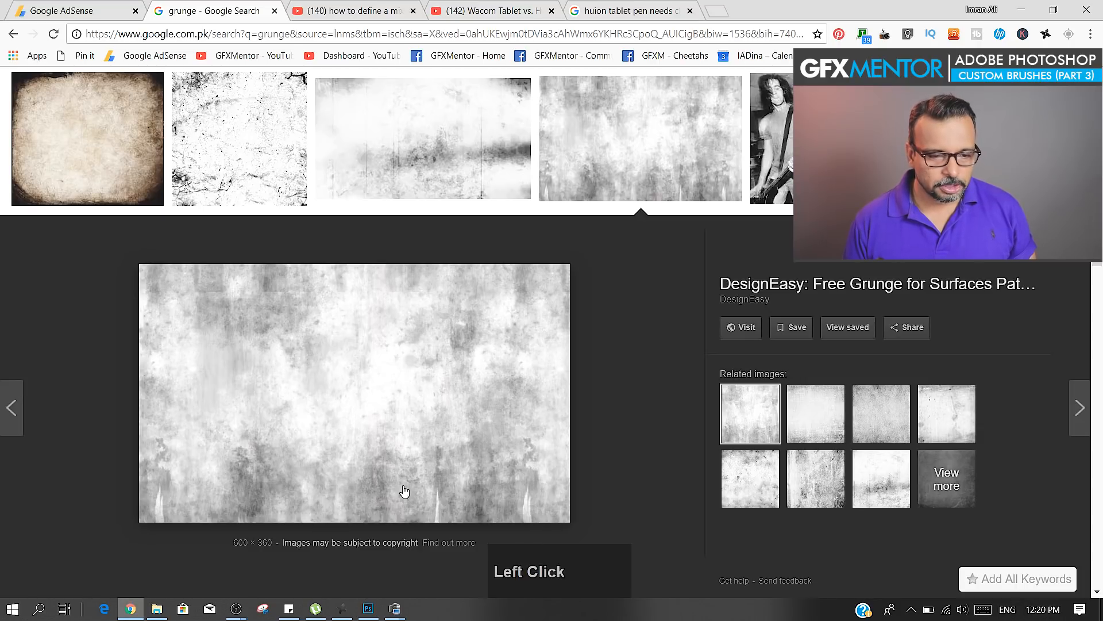
Switch back to Photoshop and paste the copied grunge image into the document
{"action": "key", "text": "alt+Tab"}
{"action": "key", "text": "alt+Tab"}
{"action": "key", "text": "alt+Tab"}
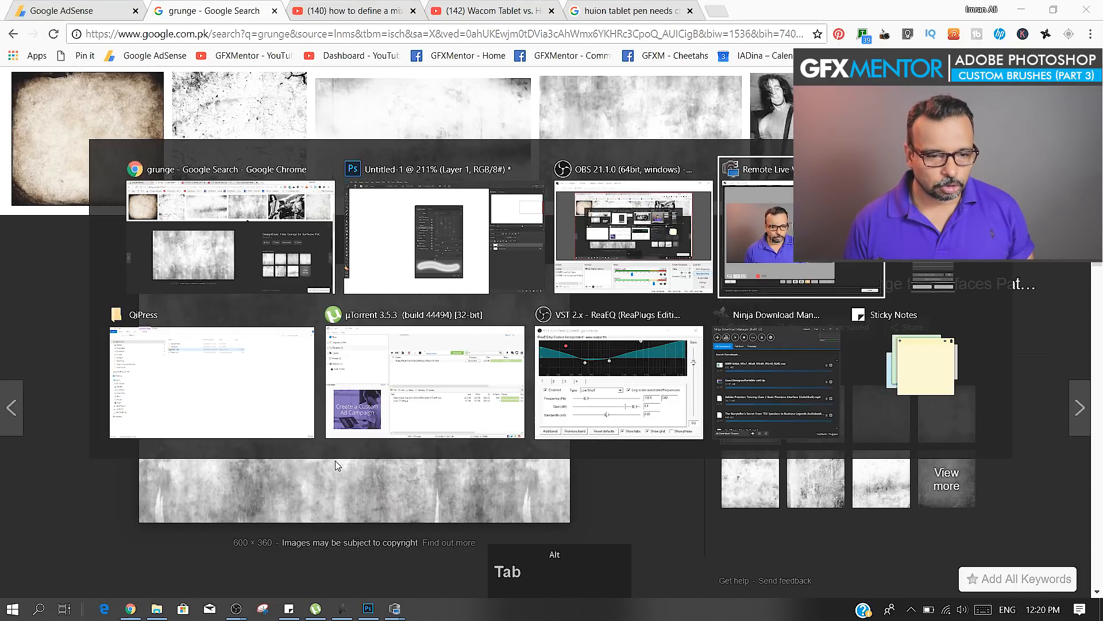
{"action": "left_click", "coordinate": [499, 278], "text": "alt"}
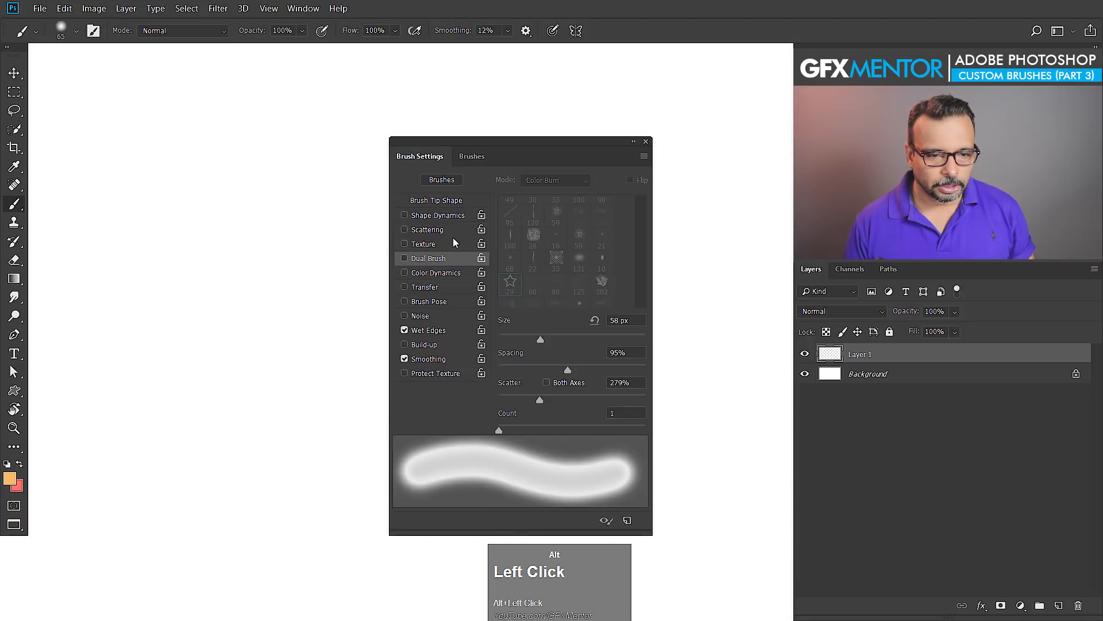
{"action": "key", "text": "ctrl+v"}
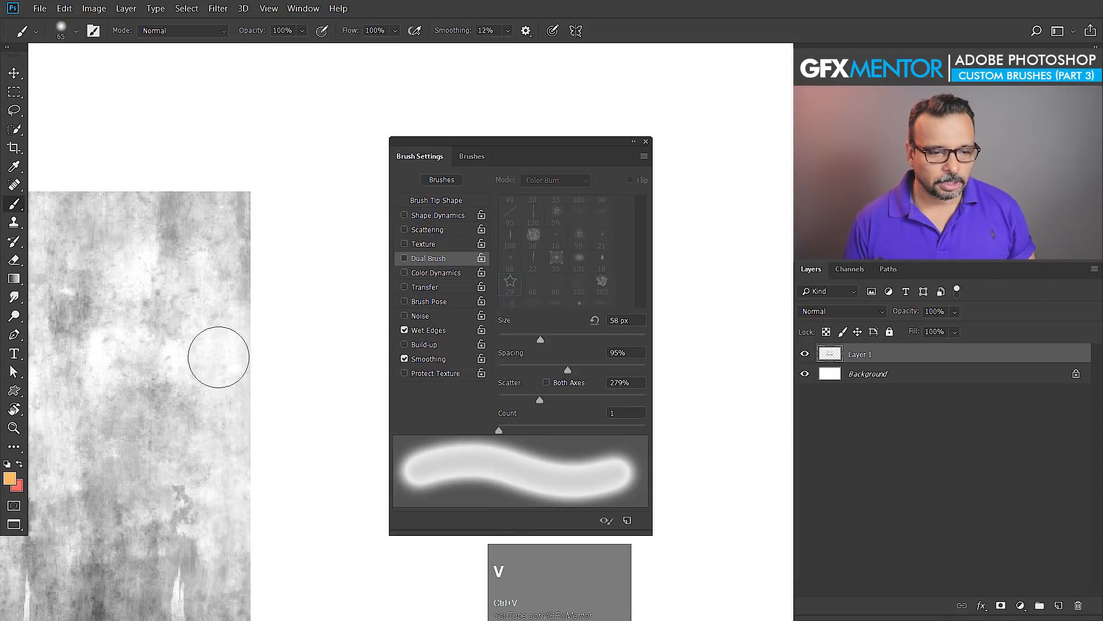
Lasso an irregular section of the pasted grunge texture and copy it to a new layer
{"action": "left_click_drag", "start_coordinate": [271, 253], "coordinate": [275, 311]}
{"action": "left_click_drag", "start_coordinate": [462, 149], "coordinate": [528, 150]}
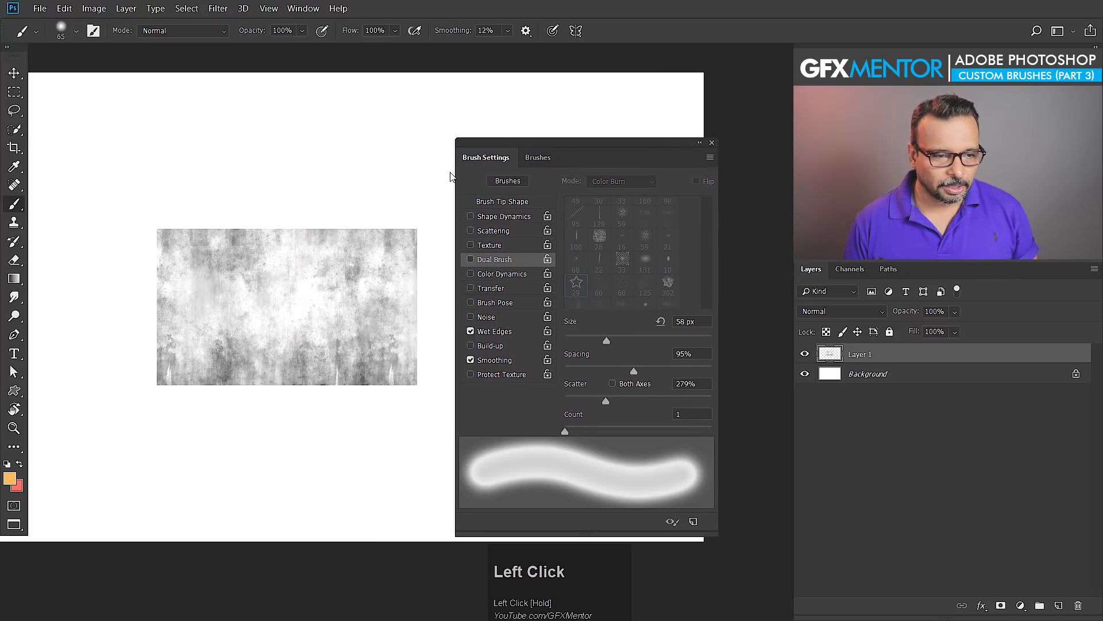
{"action": "left_click", "coordinate": [13, 110]}
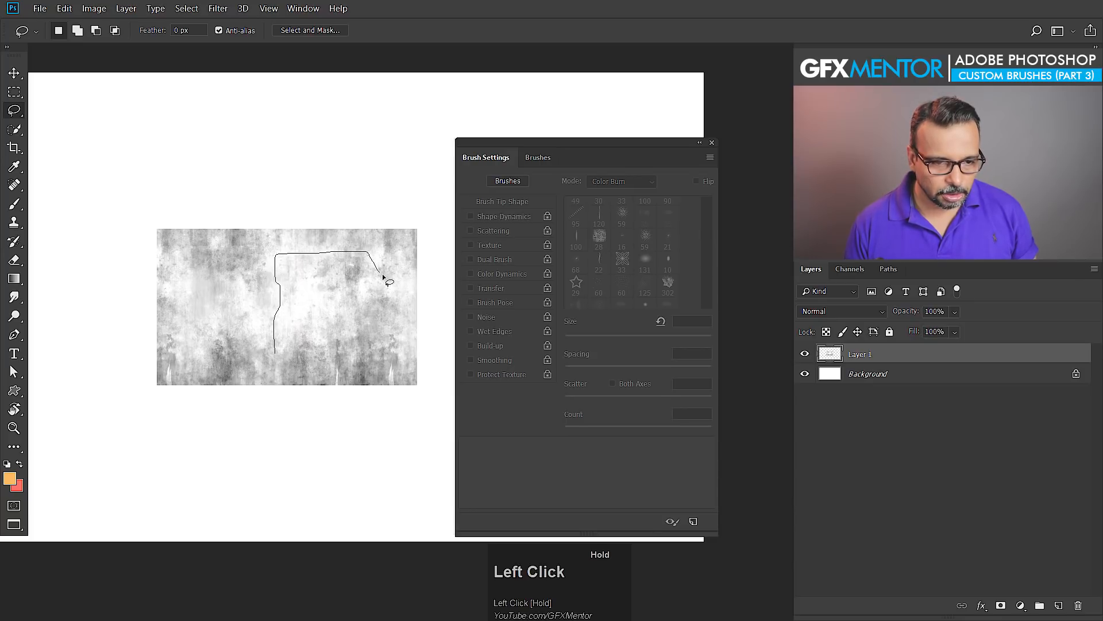
{"action": "left_click_drag", "start_coordinate": [277, 344], "coordinate": [278, 347]}
{"action": "key", "text": "ctrl+j"}
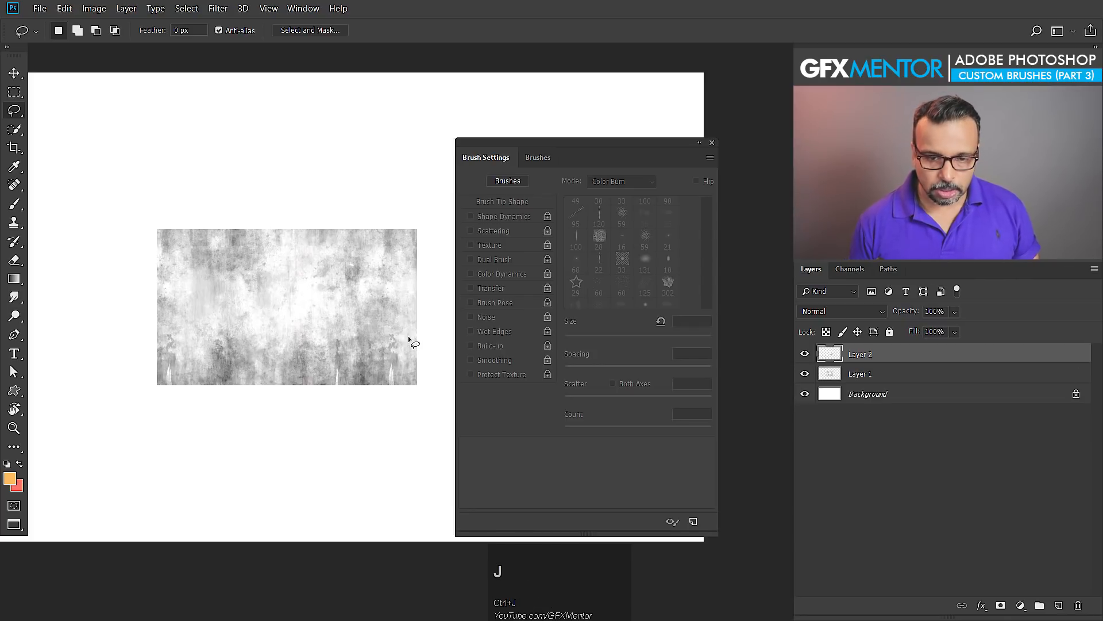
Hide Layer 1 and soften the hard edges of the cut-out grunge patch with a soft Eraser
{"action": "left_click", "coordinate": [805, 374]}
{"action": "key", "text": "space"}
{"action": "left_click", "coordinate": [396, 314], "text": "ctrl"}
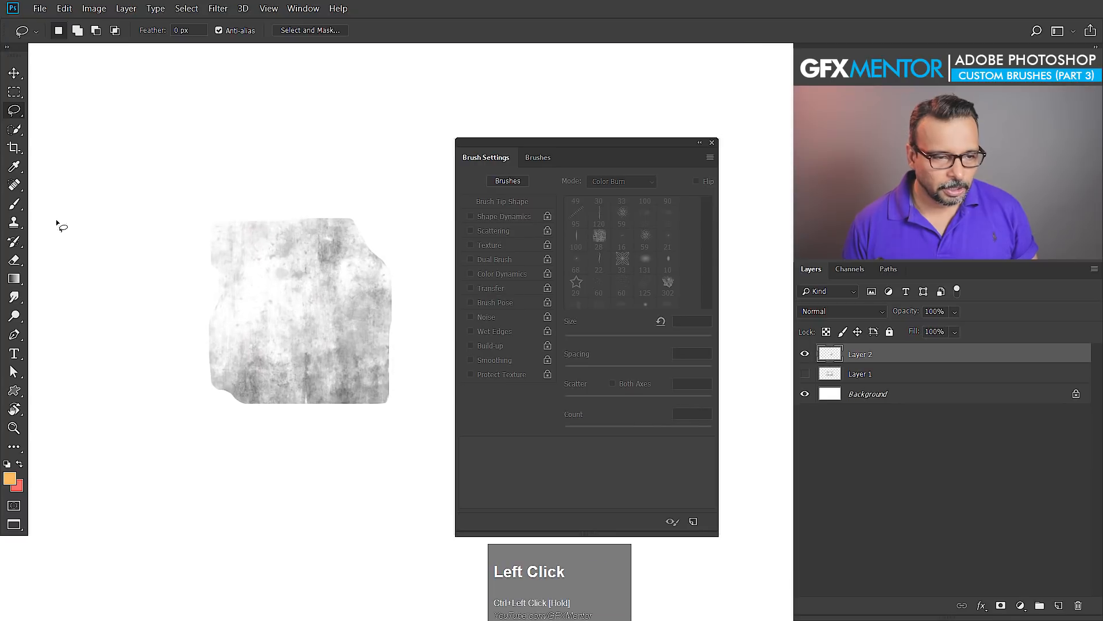
{"action": "left_click", "coordinate": [13, 259]}
{"action": "mouse_move", "coordinate": [243, 214]}
{"action": "left_mouse_down"}
{"action": "mouse_move", "coordinate": [395, 215]}
{"action": "mouse_move", "coordinate": [352, 214]}
{"action": "mouse_move", "coordinate": [399, 319]}
{"action": "mouse_move", "coordinate": [394, 377]}
{"action": "mouse_move", "coordinate": [388, 396]}
{"action": "mouse_move", "coordinate": [342, 401]}
{"action": "mouse_move", "coordinate": [213, 388]}
{"action": "left_mouse_up"}
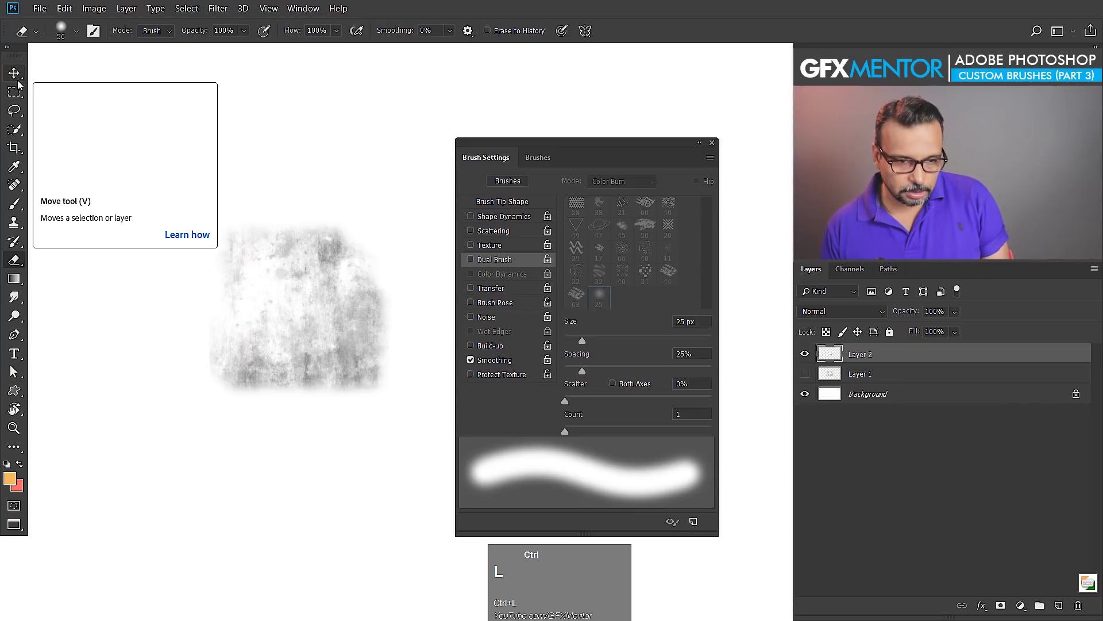
Increase the grunge patch's contrast with Levels, setting the midtone input to 0.74 and the white input to 237
{"action": "key", "text": "ctrl+l"}
{"action": "left_click_drag", "start_coordinate": [838, 446], "coordinate": [855, 444]}
{"action": "left_click_drag", "start_coordinate": [927, 450], "coordinate": [916, 450]}
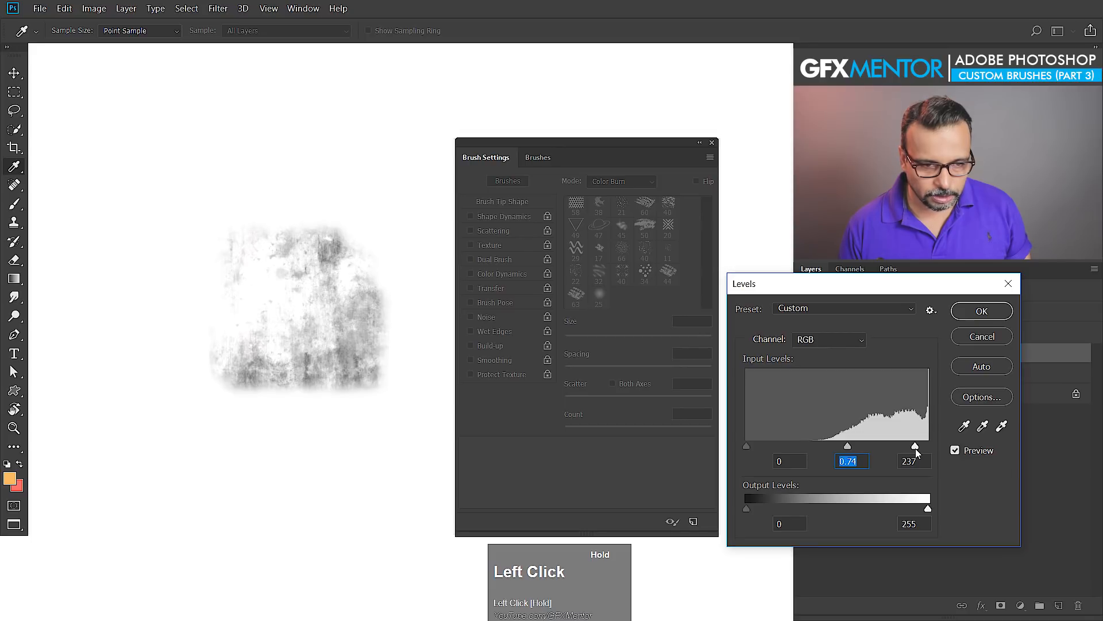
{"action": "left_click", "coordinate": [981, 311]}
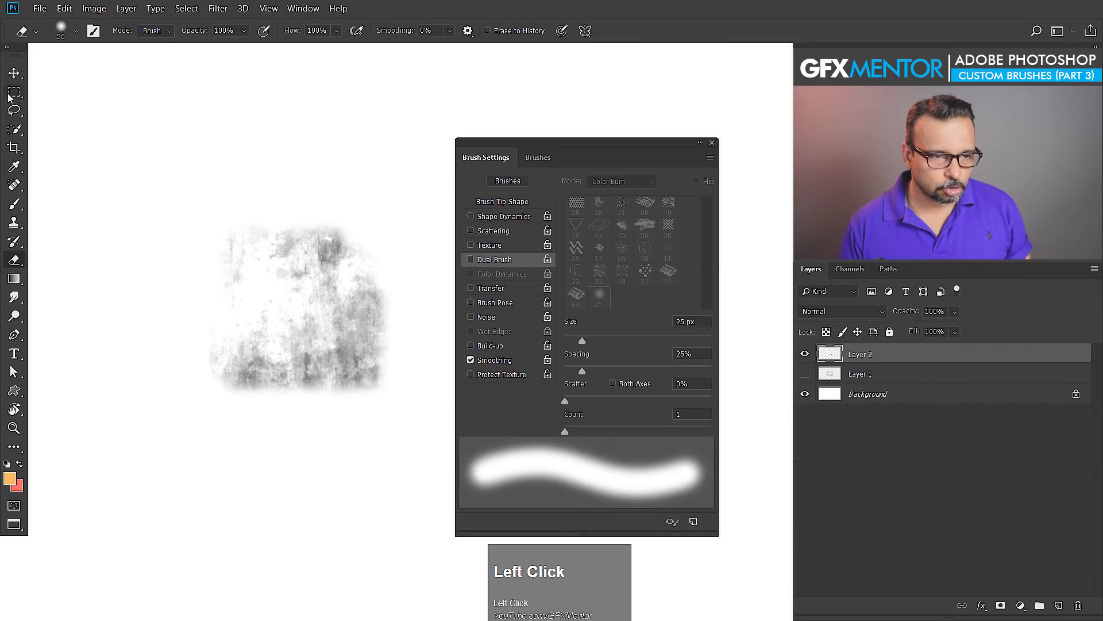
Select the grunge patch with a rectangular marquee and define it as a brush preset, keeping the suggested name
{"action": "left_click", "coordinate": [12, 93]}
{"action": "left_click_drag", "start_coordinate": [169, 211], "coordinate": [415, 439]}
{"action": "left_click", "coordinate": [63, 8]}
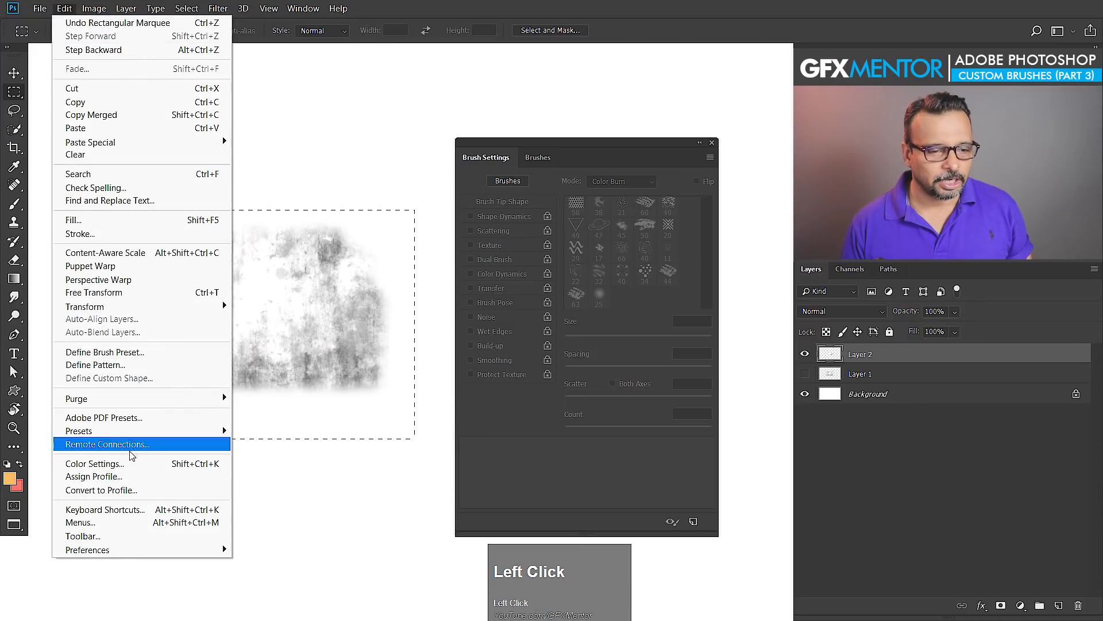
{"action": "left_click", "coordinate": [109, 351]}
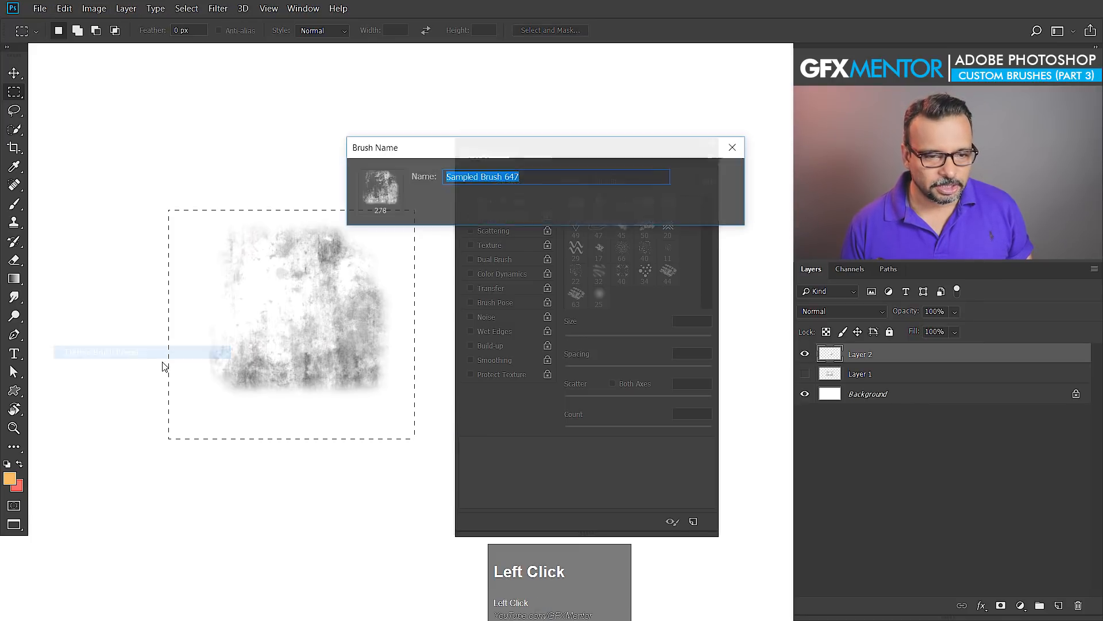
{"action": "left_click", "coordinate": [702, 179]}
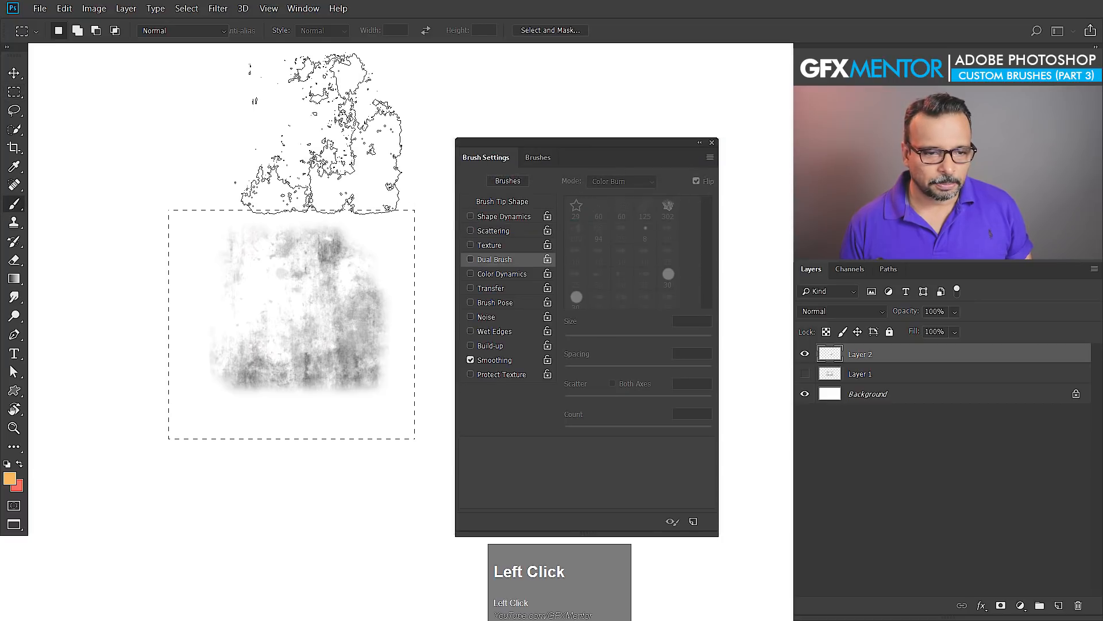
Deselect the marquee area and delete Layer 1 and Layer 2
{"action": "key", "text": "ctrl+d"}
{"action": "left_click", "coordinate": [944, 374], "text": "shift"}
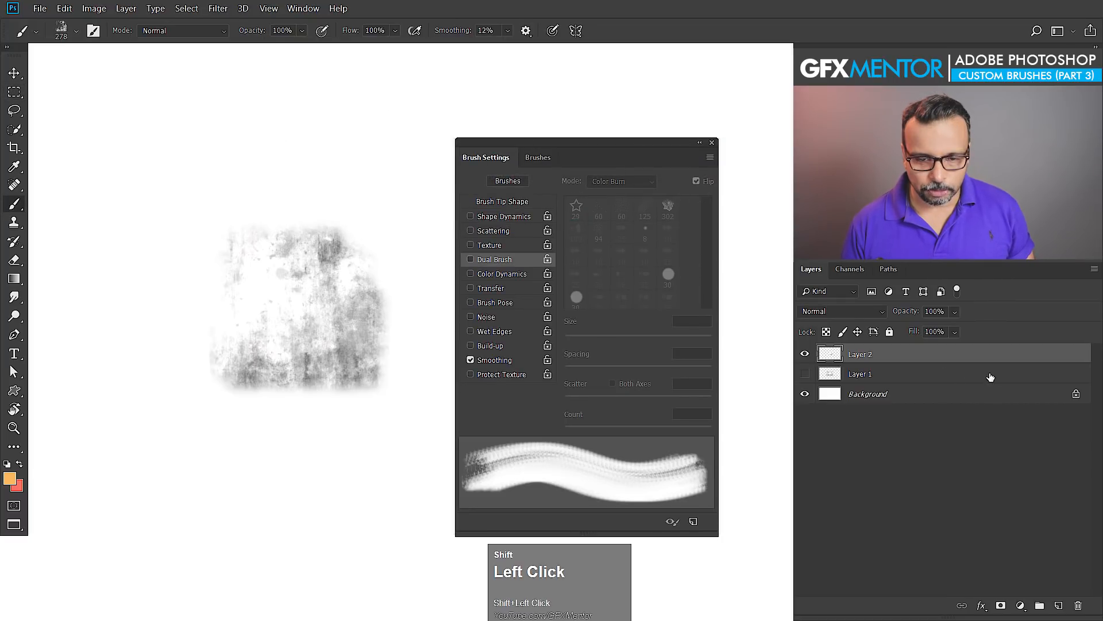
{"action": "mouse_move", "coordinate": [1039, 377]}
{"action": "left_mouse_down"}
{"action": "mouse_move", "coordinate": [1070, 613]}
{"action": "mouse_move", "coordinate": [1078, 608]}
{"action": "left_mouse_up"}
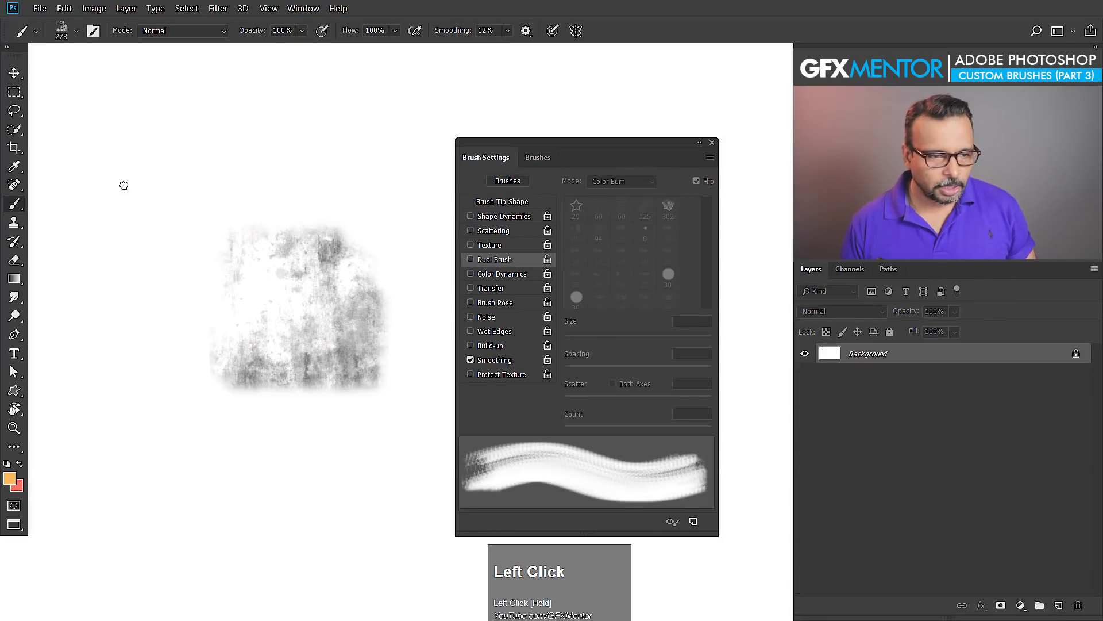
Paint an orange test stroke with the new grunge brush and undo it
{"action": "left_click", "coordinate": [201, 201]}
{"action": "mouse_move", "coordinate": [207, 179]}
{"action": "left_mouse_down"}
{"action": "mouse_move", "coordinate": [265, 282]}
{"action": "mouse_move", "coordinate": [283, 348]}
{"action": "mouse_move", "coordinate": [219, 379]}
{"action": "mouse_move", "coordinate": [317, 468]}
{"action": "mouse_move", "coordinate": [357, 460]}
{"action": "left_mouse_up"}
{"action": "key", "text": "ctrl+z"}
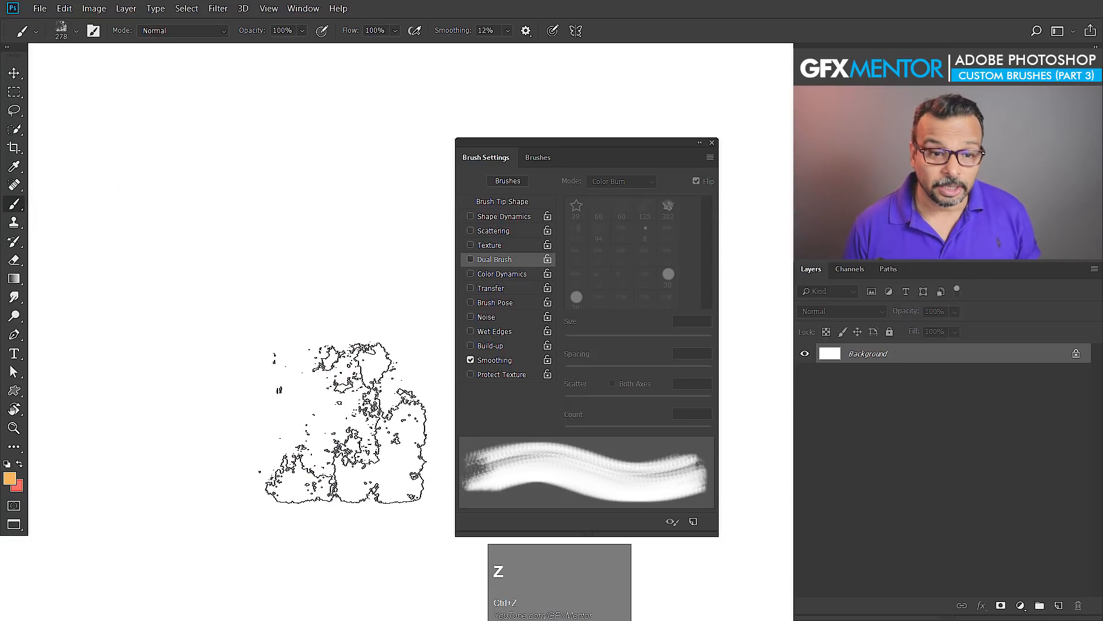
Configure the grunge brush with 49% Scattering, Transfer with 26% Opacity Jitter, and Wet Edges
{"action": "left_click", "coordinate": [497, 231]}
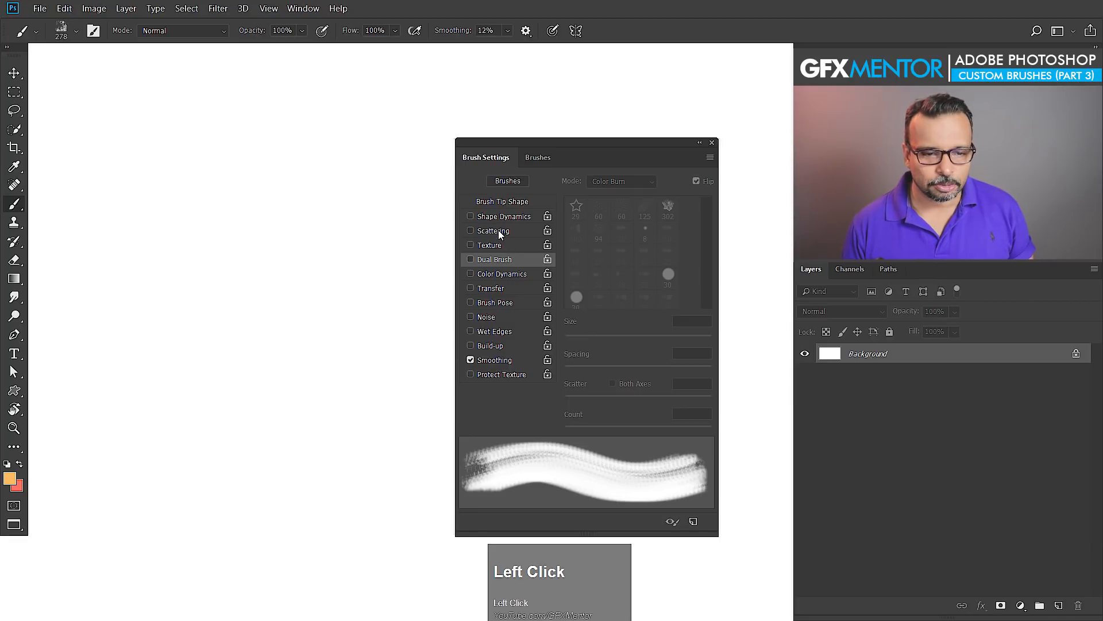
{"action": "left_click_drag", "start_coordinate": [566, 199], "coordinate": [574, 199]}
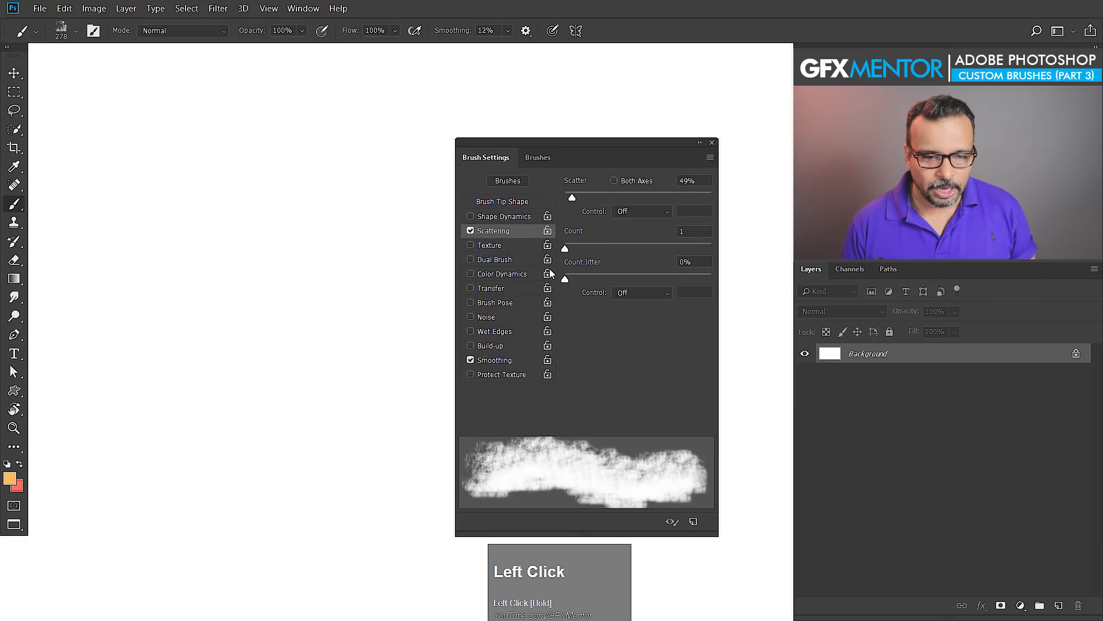
{"action": "left_click", "coordinate": [492, 289]}
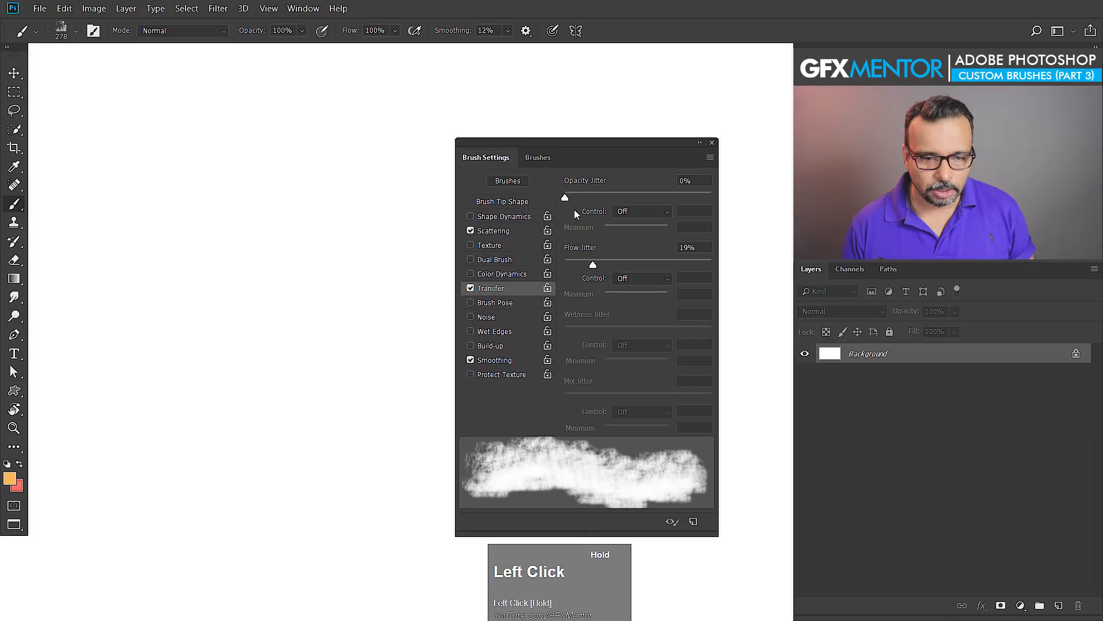
{"action": "left_click_drag", "start_coordinate": [604, 194], "coordinate": [606, 194]}
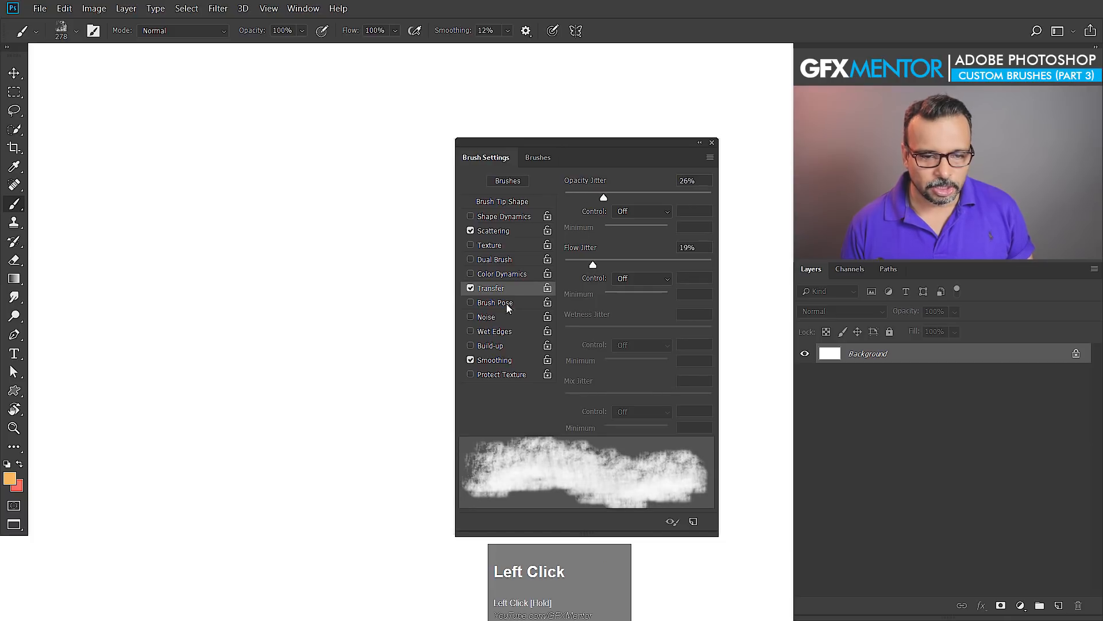
{"action": "left_click", "coordinate": [488, 335]}
Paint orange test strokes before and after setting Scatter to 0%, and undo the strokes
{"action": "mouse_move", "coordinate": [247, 238]}
{"action": "left_mouse_down"}
{"action": "mouse_move", "coordinate": [220, 234]}
{"action": "mouse_move", "coordinate": [305, 323]}
{"action": "mouse_move", "coordinate": [301, 104]}
{"action": "mouse_move", "coordinate": [345, 253]}
{"action": "left_mouse_up"}
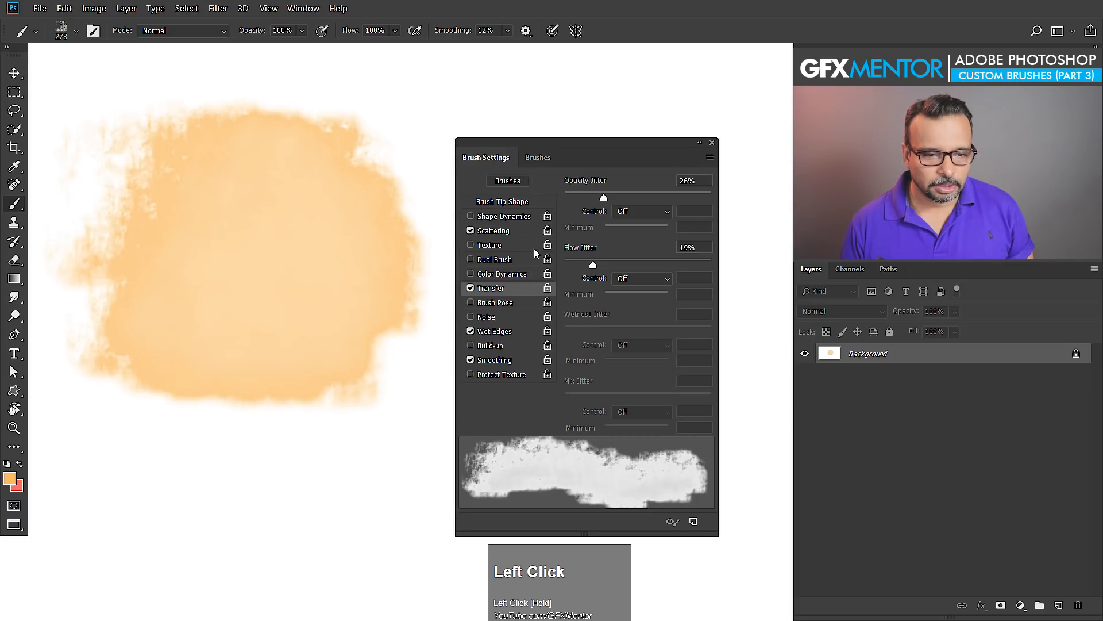
{"action": "left_click", "coordinate": [492, 234]}
{"action": "left_click_drag", "start_coordinate": [588, 198], "coordinate": [565, 198]}
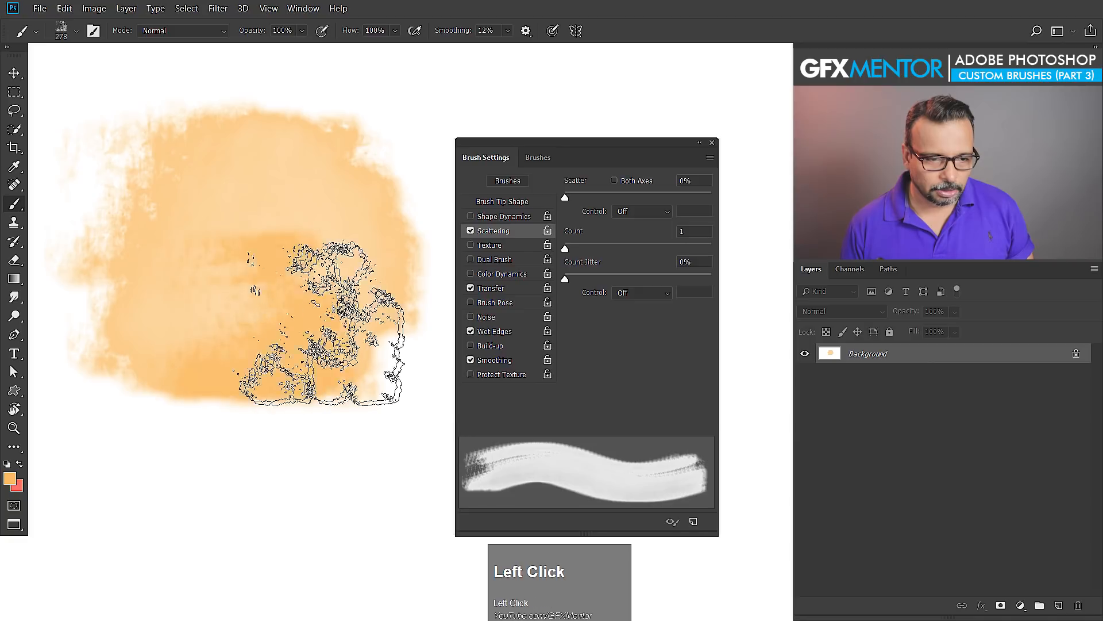
{"action": "left_click_drag", "start_coordinate": [303, 197], "coordinate": [285, 221]}
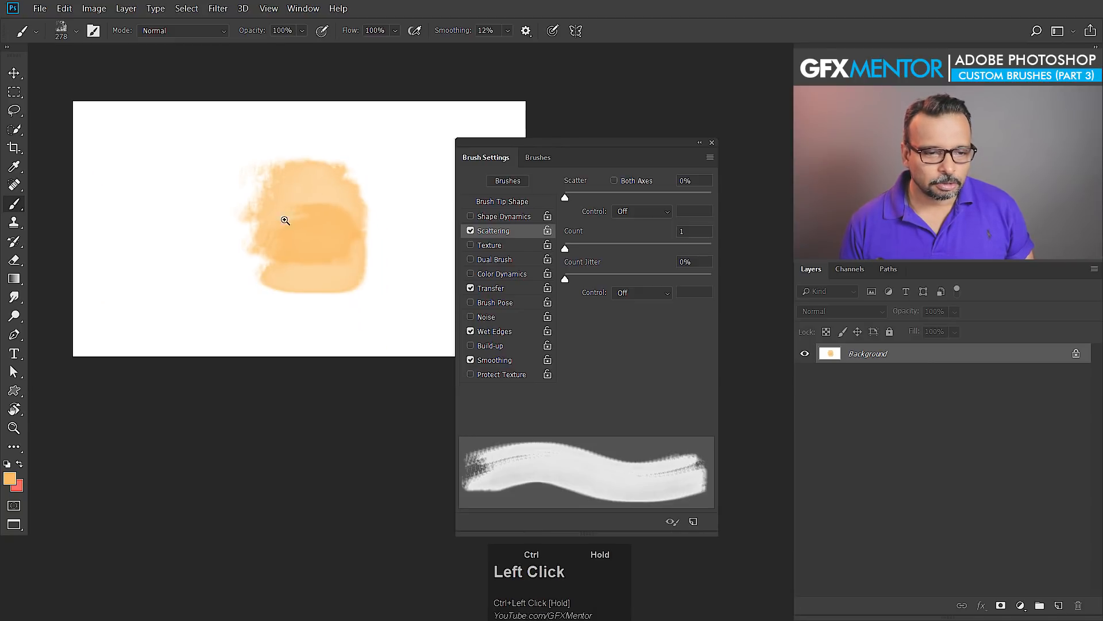
{"action": "key", "text": "ctrl+alt+z"}
{"action": "key", "text": "ctrl+alt+z"}
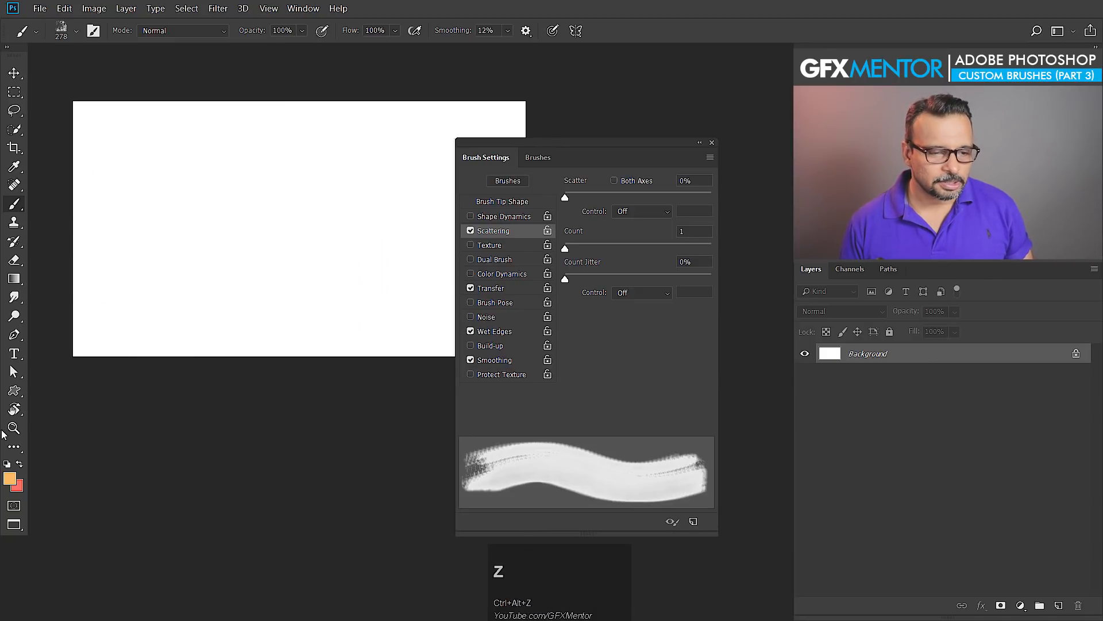
Set the foreground colour to purple bb61dc and paint a patch on the canvas with the grunge brush
{"action": "left_click", "coordinate": [11, 479]}
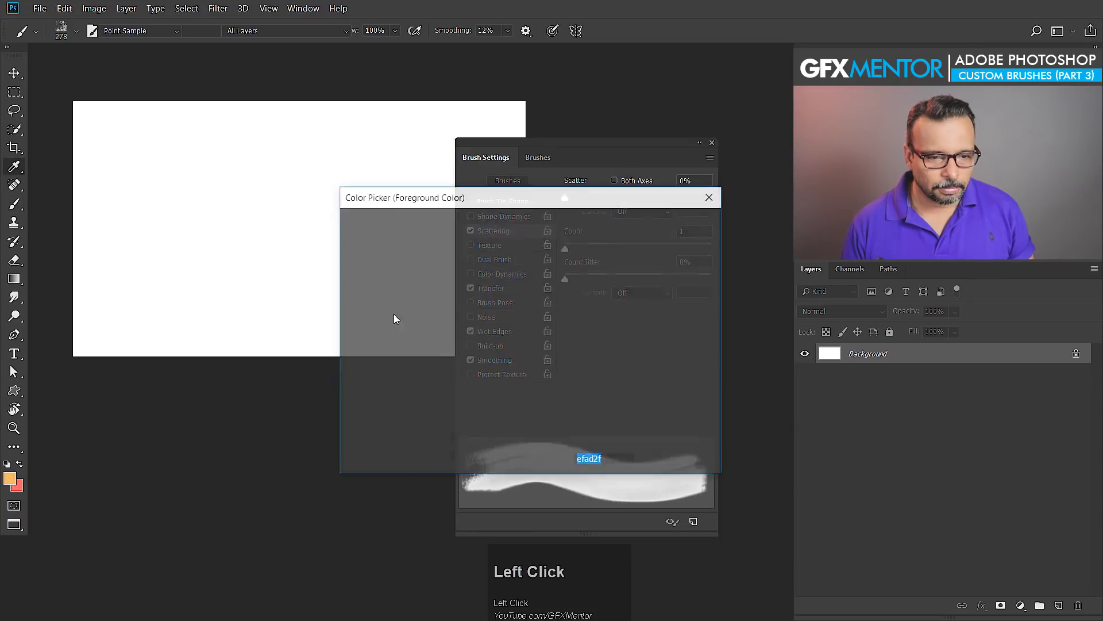
{"action": "left_click_drag", "start_coordinate": [543, 319], "coordinate": [543, 269]}
{"action": "left_click", "coordinate": [447, 256]}
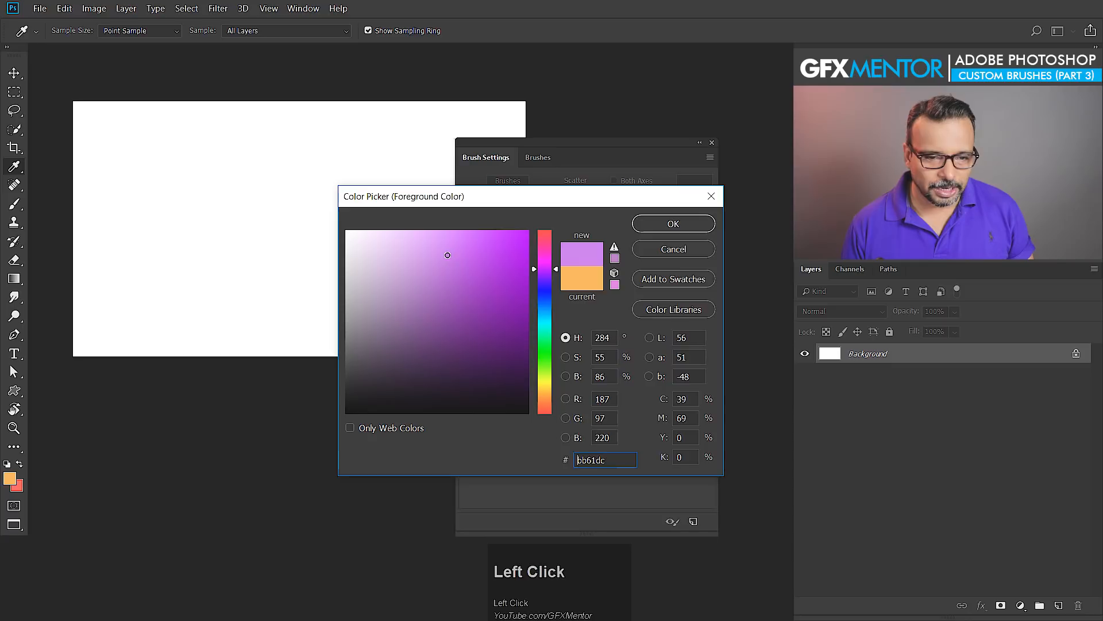
{"action": "left_click", "coordinate": [674, 224]}
{"action": "key", "text": "b"}
{"action": "mouse_move", "coordinate": [204, 165]}
{"action": "left_mouse_down"}
{"action": "mouse_move", "coordinate": [262, 165]}
{"action": "mouse_move", "coordinate": [200, 167]}
{"action": "mouse_move", "coordinate": [208, 178]}
{"action": "mouse_move", "coordinate": [257, 165]}
{"action": "mouse_move", "coordinate": [184, 208]}
{"action": "left_mouse_up"}
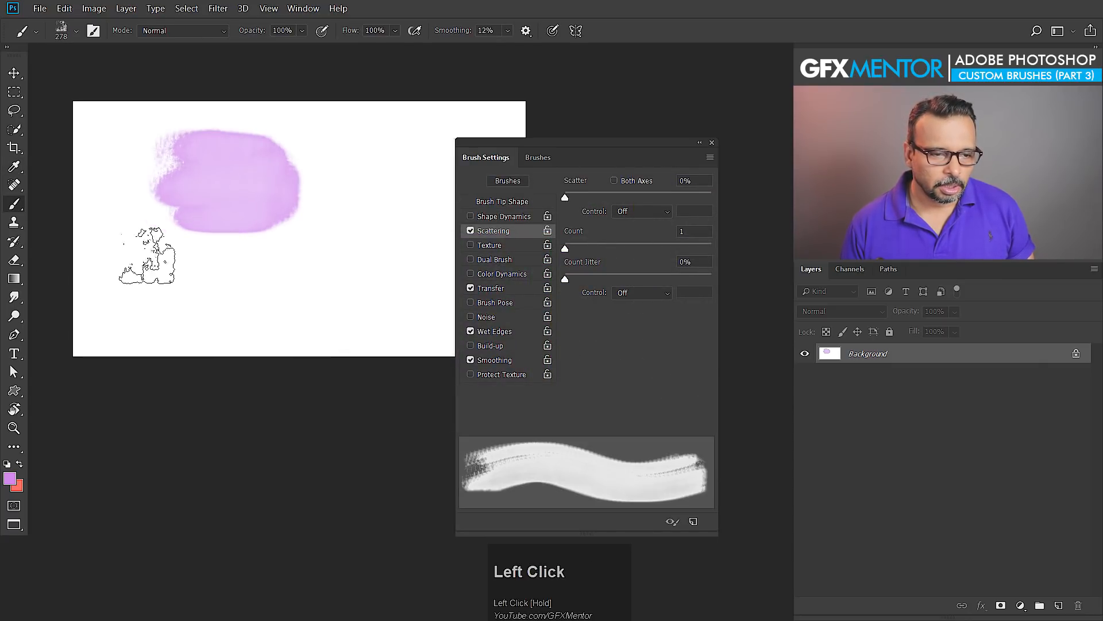
Change the background colour to muted red af3838, swap it to the foreground and paint strokes overlapping the purple patch
{"action": "left_click", "coordinate": [17, 487]}
{"action": "left_click", "coordinate": [465, 284]}
{"action": "left_click", "coordinate": [673, 223]}
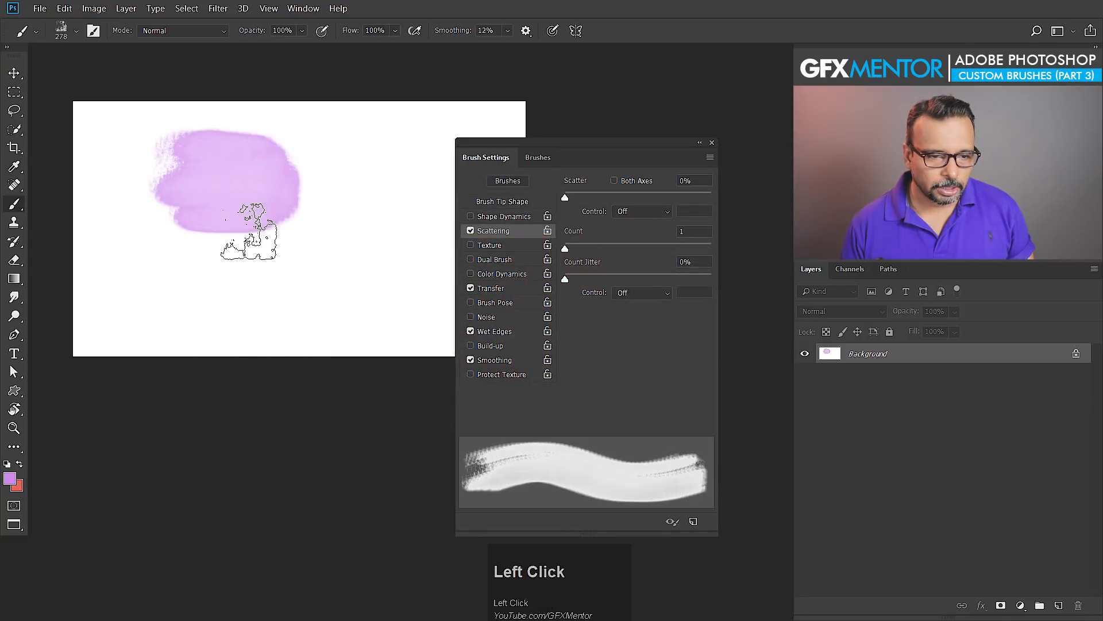
{"action": "key", "text": "x"}
{"action": "mouse_move", "coordinate": [251, 226]}
{"action": "left_mouse_down"}
{"action": "mouse_move", "coordinate": [283, 233]}
{"action": "mouse_move", "coordinate": [234, 234]}
{"action": "mouse_move", "coordinate": [282, 192]}
{"action": "mouse_move", "coordinate": [283, 229]}
{"action": "left_mouse_up"}
{"action": "left_click_drag", "start_coordinate": [201, 198], "coordinate": [266, 267]}
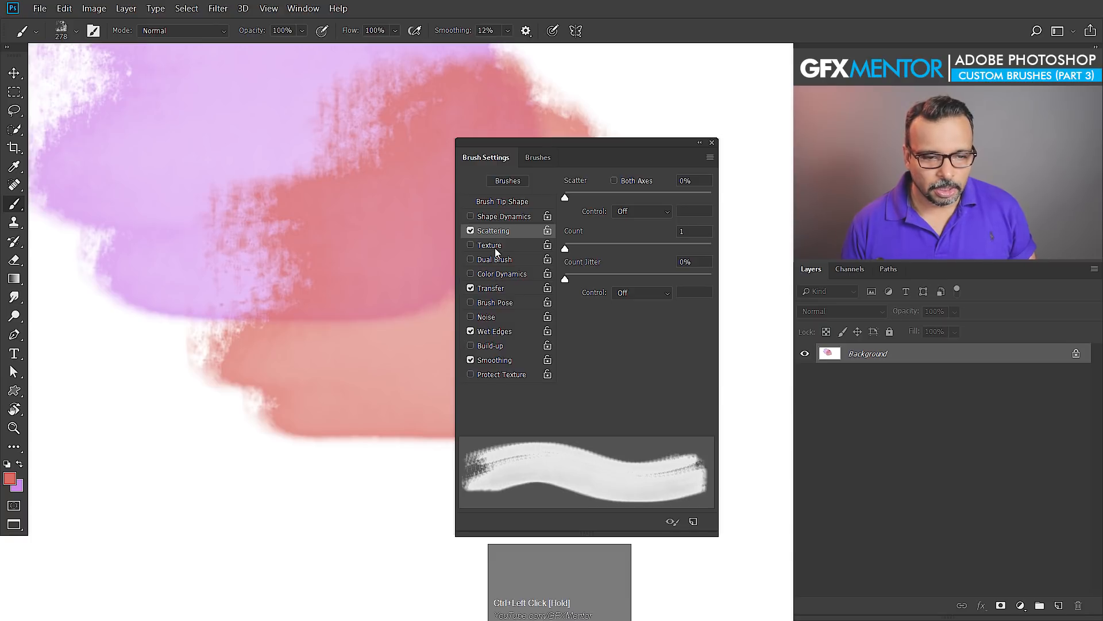
Enable Shape Dynamics with 59% Angle Jitter and paint a red patch below the purple one
{"action": "left_click", "coordinate": [505, 217]}
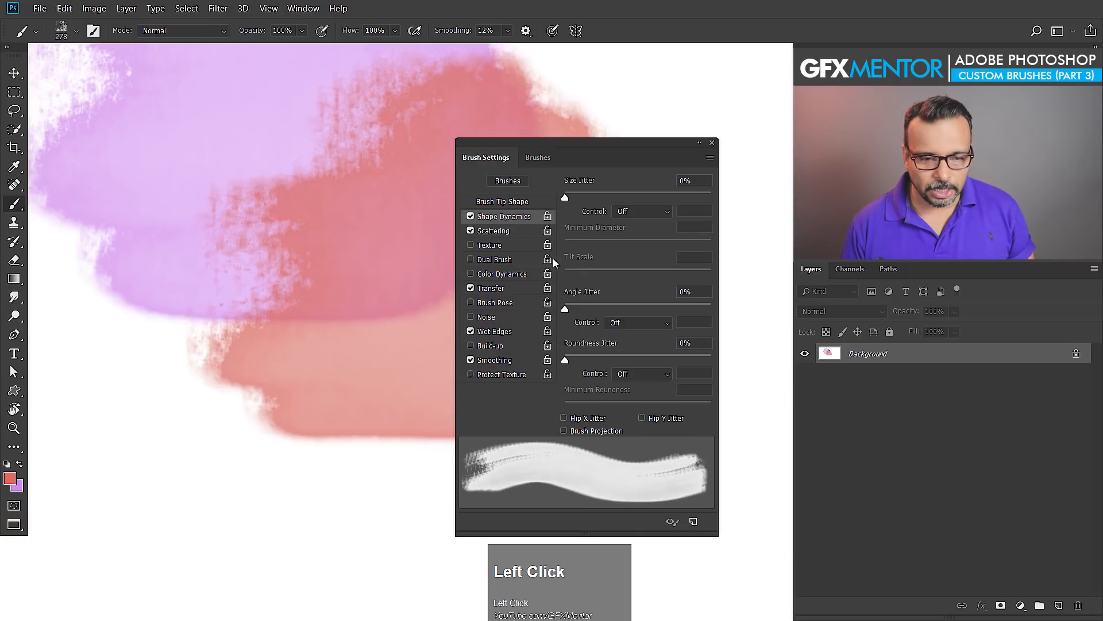
{"action": "left_click_drag", "start_coordinate": [580, 315], "coordinate": [651, 312]}
{"action": "mouse_move", "coordinate": [364, 345]}
{"action": "left_mouse_down"}
{"action": "mouse_move", "coordinate": [148, 395]}
{"action": "mouse_move", "coordinate": [172, 368]}
{"action": "left_mouse_up"}
{"action": "left_click_drag", "start_coordinate": [327, 311], "coordinate": [301, 283]}
{"action": "key", "text": "ctrl+a"}
{"action": "key", "text": "Delete"}
{"action": "key", "text": "Escape"}
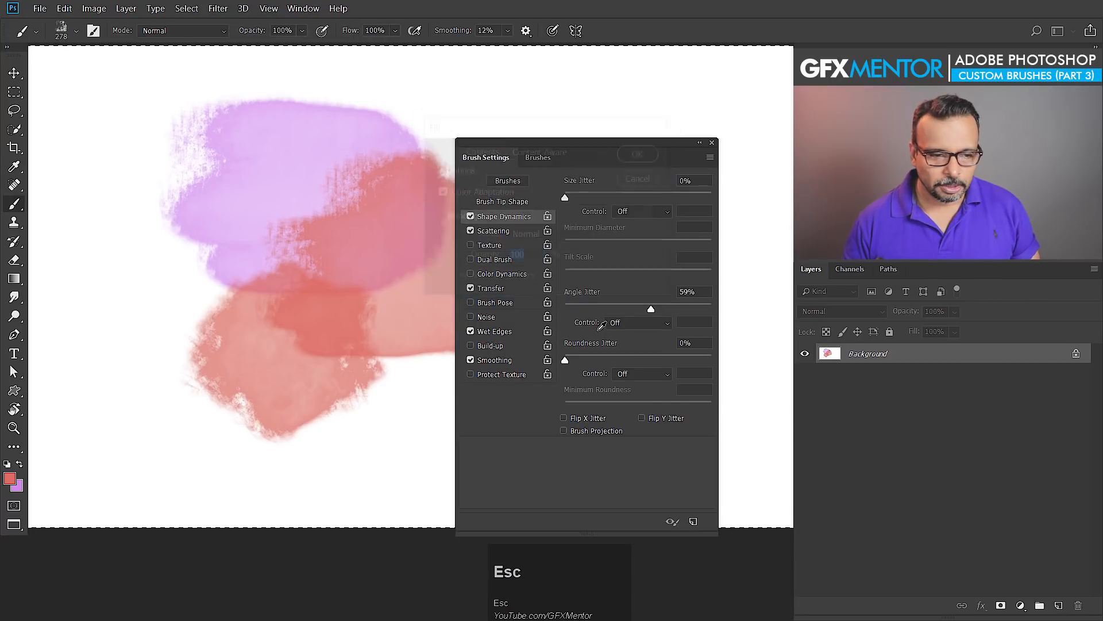
Undo all the test strokes on the Background and paint a round red patch on a new layer
{"action": "key", "text": "ctrl+alt+z"}
{"action": "key", "text": "ctrl+alt+z"}
{"action": "key", "text": "ctrl+alt+z"}
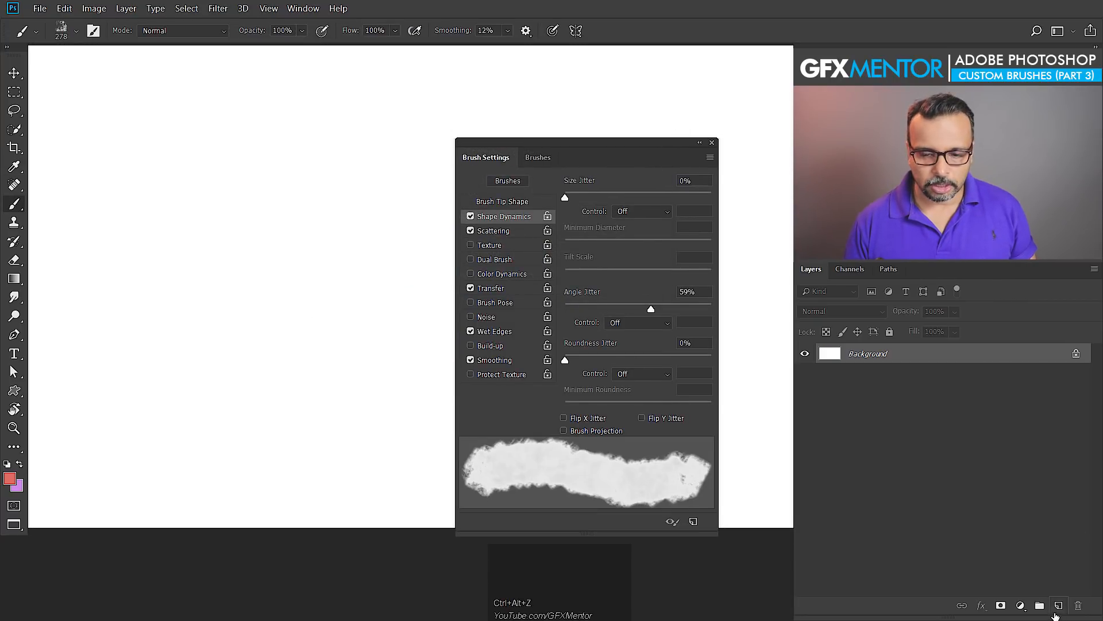
{"action": "left_click", "coordinate": [1059, 607]}
{"action": "mouse_move", "coordinate": [236, 177]}
{"action": "left_mouse_down"}
{"action": "mouse_move", "coordinate": [294, 177]}
{"action": "mouse_move", "coordinate": [270, 182]}
{"action": "left_mouse_up"}
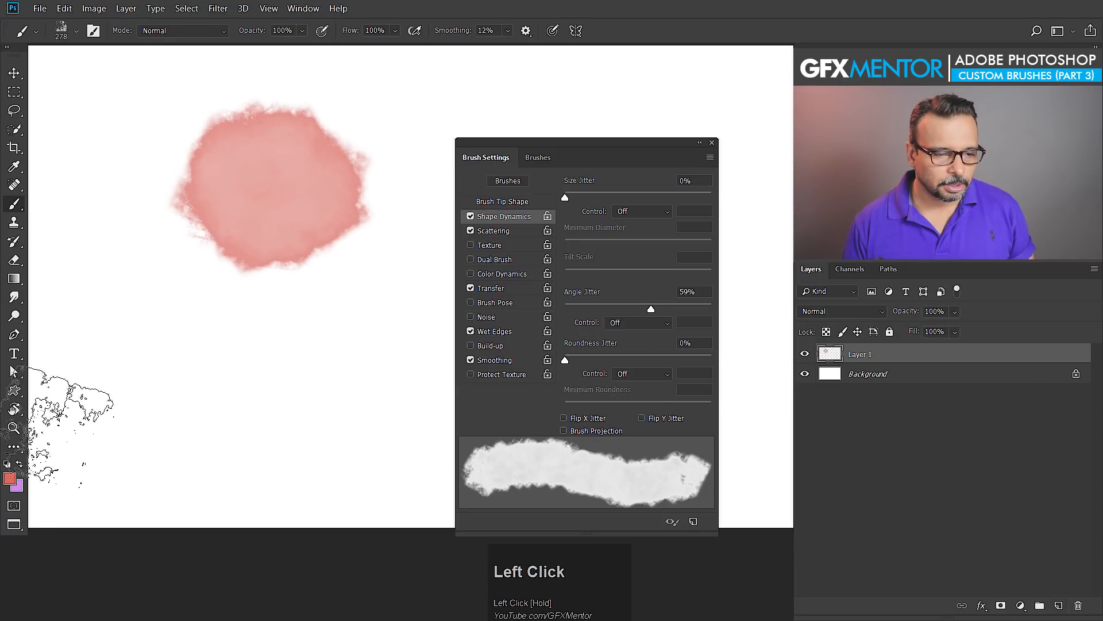
Set the foreground colour to blue 718ddf and paint large strokes overlapping the red patch
{"action": "left_click", "coordinate": [10, 478]}
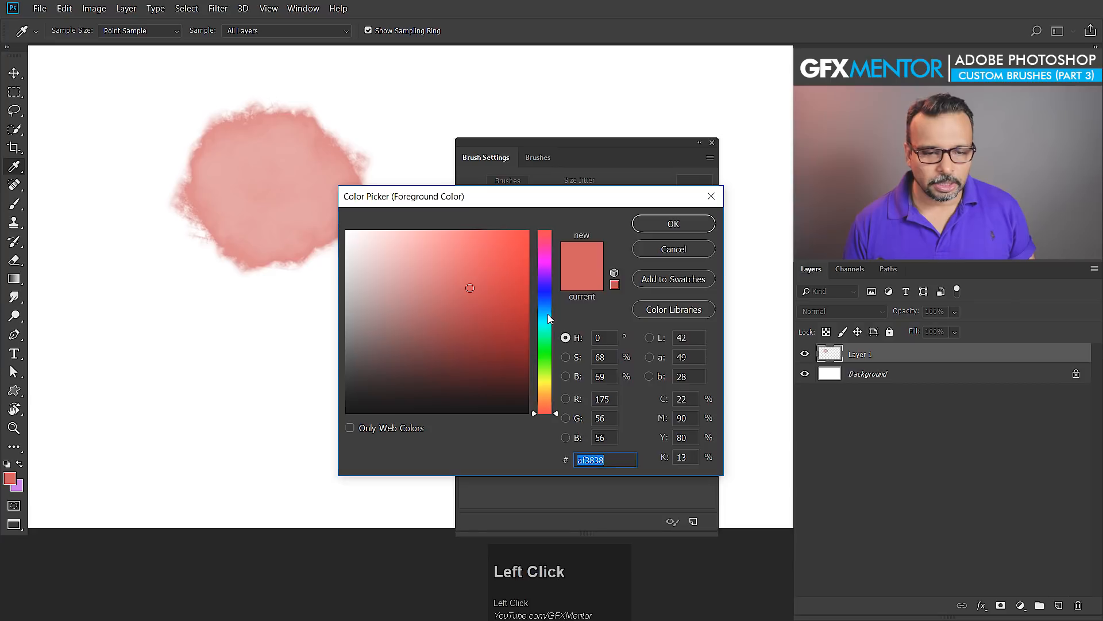
{"action": "left_click_drag", "start_coordinate": [548, 318], "coordinate": [547, 298]}
{"action": "left_click", "coordinate": [440, 248]}
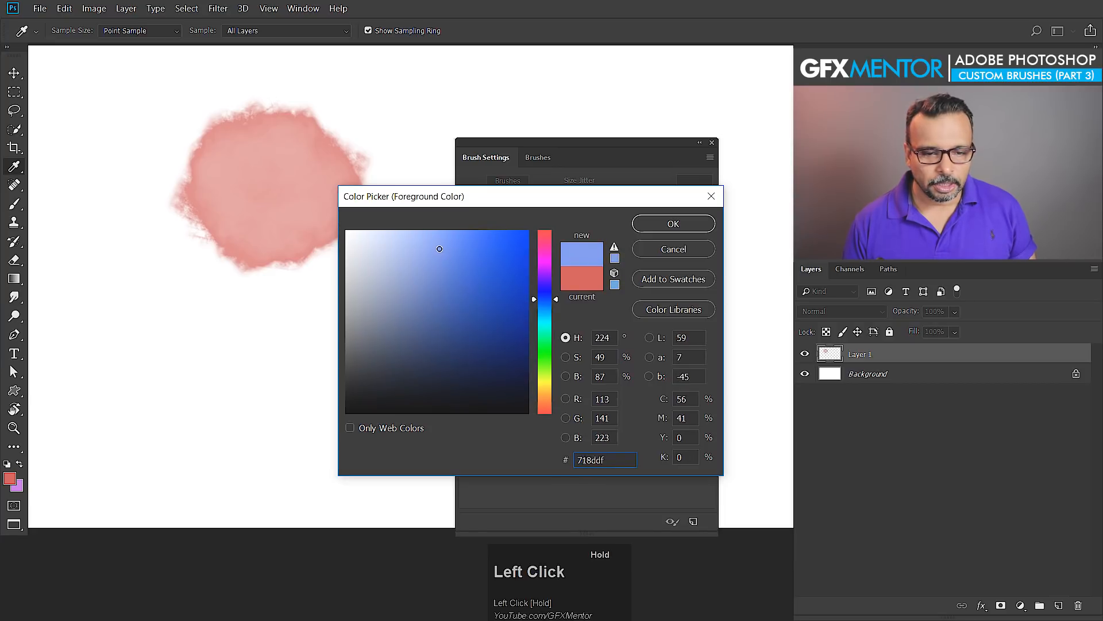
{"action": "left_click", "coordinate": [673, 224]}
{"action": "mouse_move", "coordinate": [276, 281]}
{"action": "left_mouse_down"}
{"action": "mouse_move", "coordinate": [351, 259]}
{"action": "mouse_move", "coordinate": [278, 297]}
{"action": "mouse_move", "coordinate": [377, 274]}
{"action": "mouse_move", "coordinate": [328, 283]}
{"action": "mouse_move", "coordinate": [351, 326]}
{"action": "mouse_move", "coordinate": [366, 317]}
{"action": "mouse_move", "coordinate": [331, 307]}
{"action": "mouse_move", "coordinate": [413, 208]}
{"action": "left_mouse_up"}
{"action": "mouse_move", "coordinate": [376, 187]}
{"action": "left_mouse_down"}
{"action": "mouse_move", "coordinate": [296, 345]}
{"action": "mouse_move", "coordinate": [271, 271]}
{"action": "mouse_move", "coordinate": [295, 370]}
{"action": "mouse_move", "coordinate": [195, 299]}
{"action": "mouse_move", "coordinate": [236, 354]}
{"action": "mouse_move", "coordinate": [410, 439]}
{"action": "mouse_move", "coordinate": [361, 434]}
{"action": "left_mouse_up"}
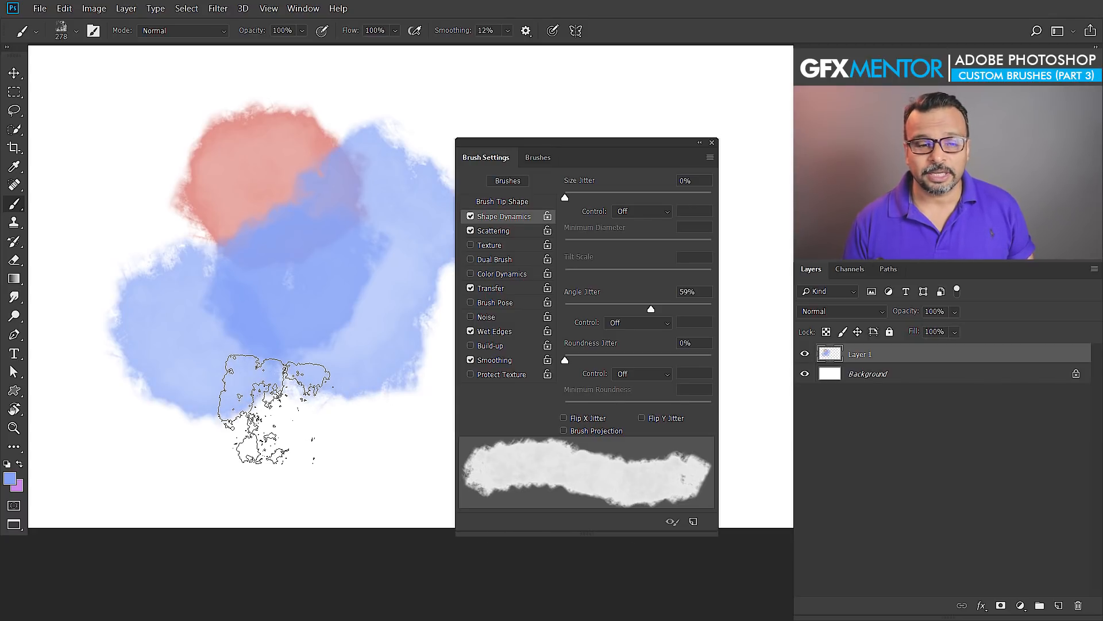
Reduce the brush size to 50 px and paint small blue strokes beside the red patch
{"action": "key", "text": "bracketleft"}
{"action": "key", "text": "bracketleft"}
{"action": "key", "text": "bracketleft"}
{"action": "key", "text": "bracketleft"}
{"action": "key", "text": "bracketleft"}
{"action": "key", "text": "bracketleft"}
{"action": "left_click", "coordinate": [138, 172]}
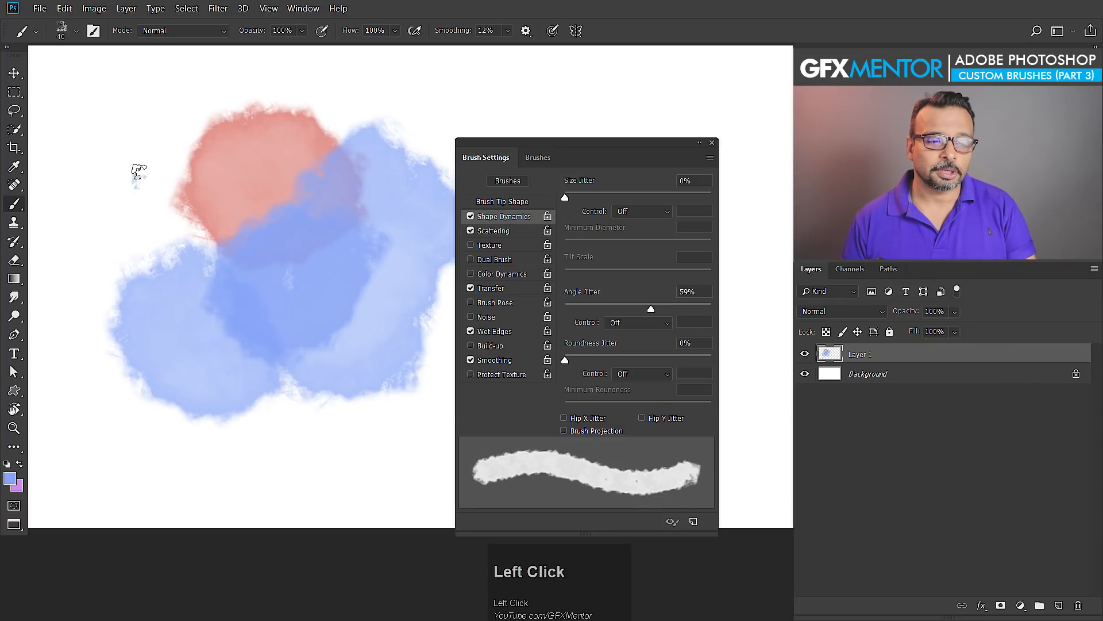
{"action": "key", "text": "bracketright"}
{"action": "left_click_drag", "start_coordinate": [136, 216], "coordinate": [165, 226]}
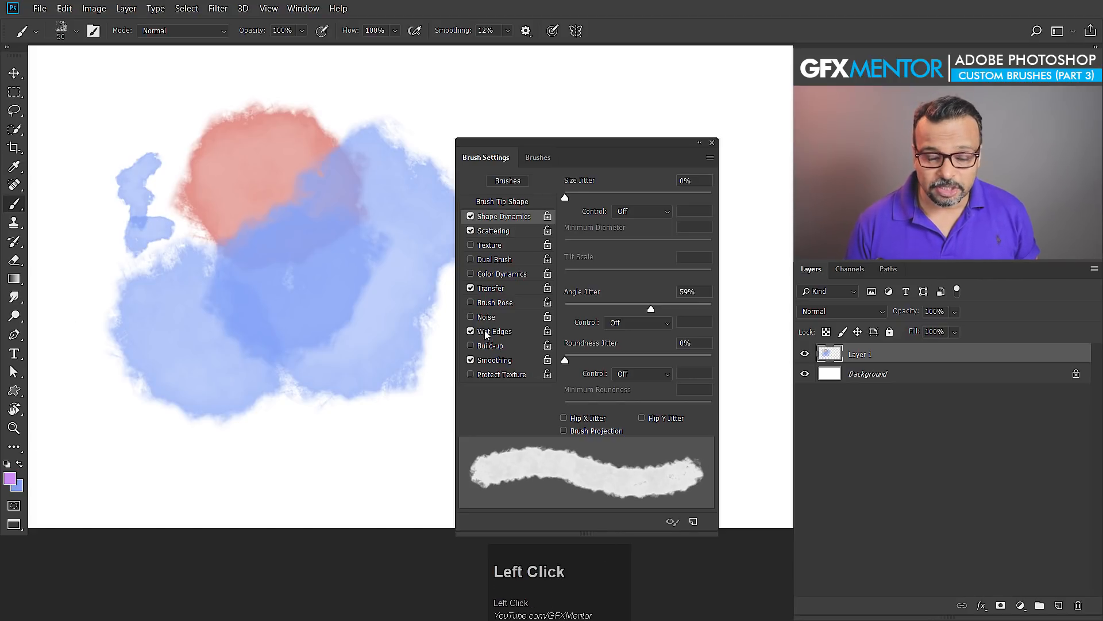
With Wet Edges on, paint small purple strokes overlapping the blue and red patches
{"action": "left_click", "coordinate": [505, 333]}
{"action": "mouse_move", "coordinate": [143, 233]}
{"action": "left_mouse_down"}
{"action": "mouse_move", "coordinate": [189, 209]}
{"action": "mouse_move", "coordinate": [172, 243]}
{"action": "left_mouse_up"}
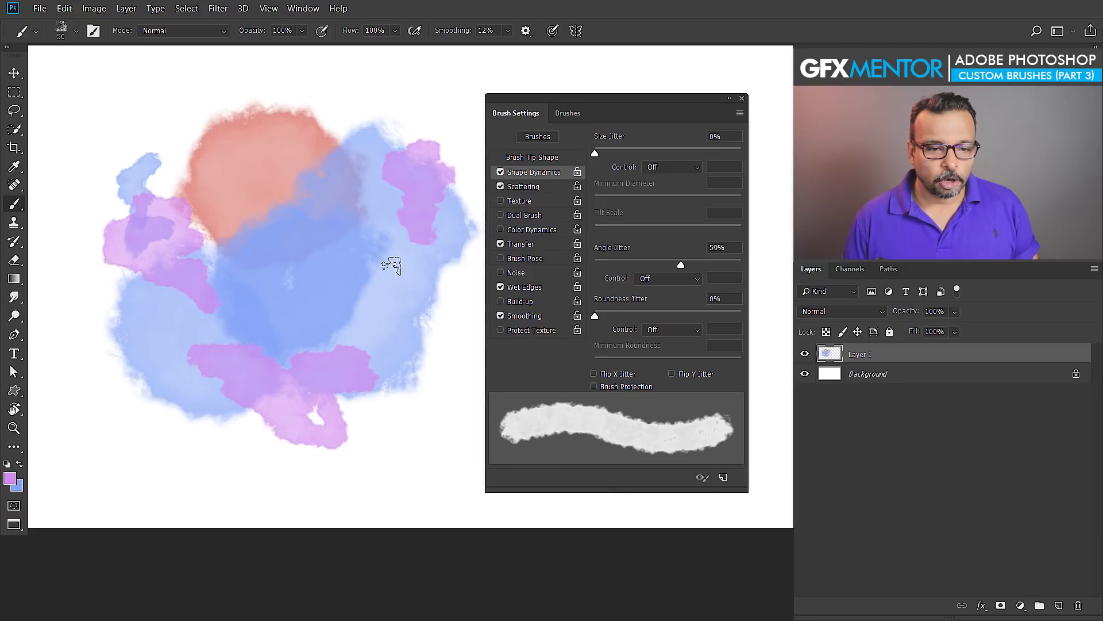
{"action": "mouse_move", "coordinate": [301, 114]}
{"action": "left_mouse_down"}
{"action": "mouse_move", "coordinate": [341, 177]}
{"action": "mouse_move", "coordinate": [339, 214]}
{"action": "left_mouse_up"}
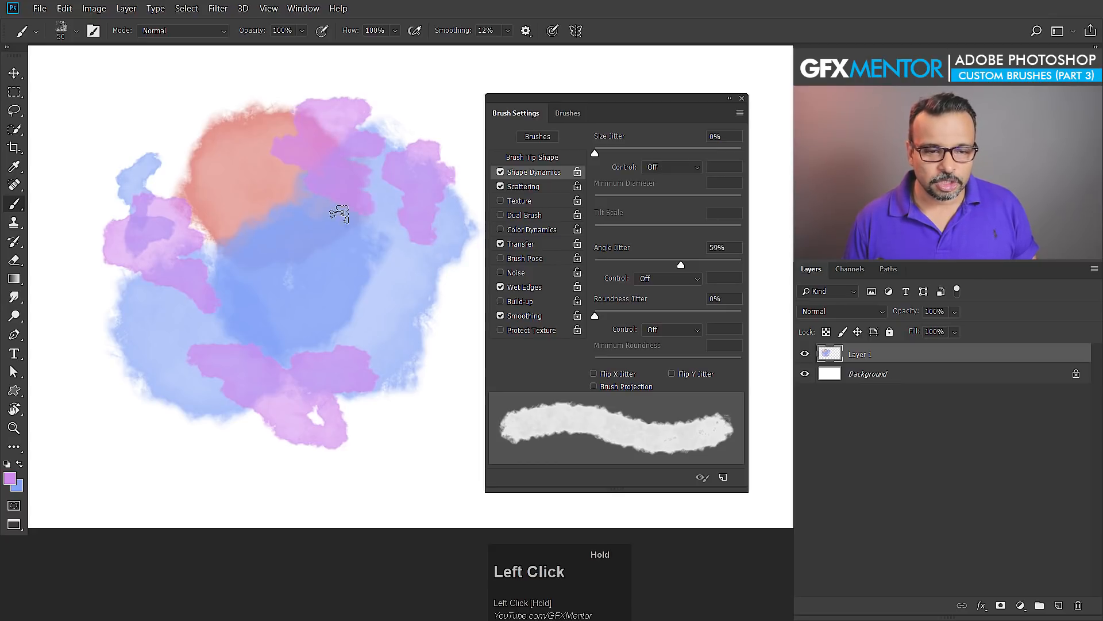